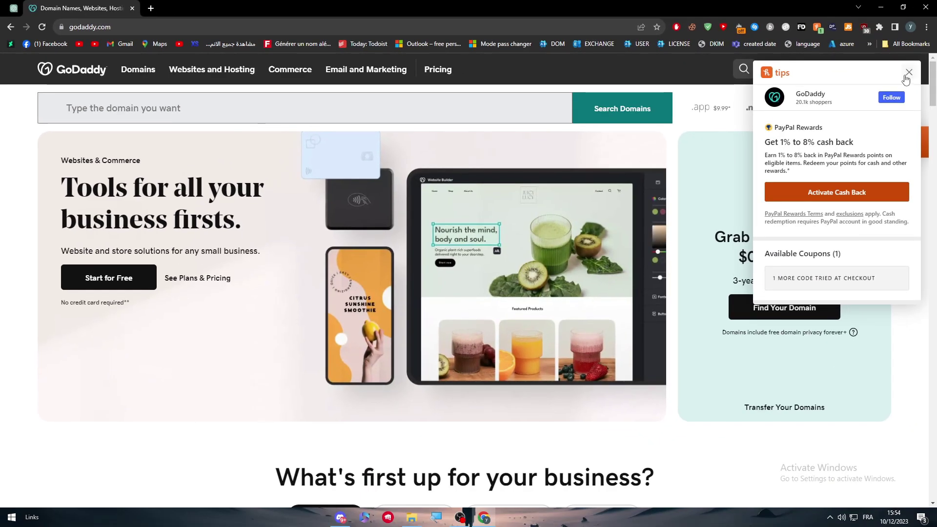
Search GoDaddy for 'TuriaLbUILDER' and add turialbuilder.store ($0.99) to the cart.
click(908, 72)
click(293, 114)
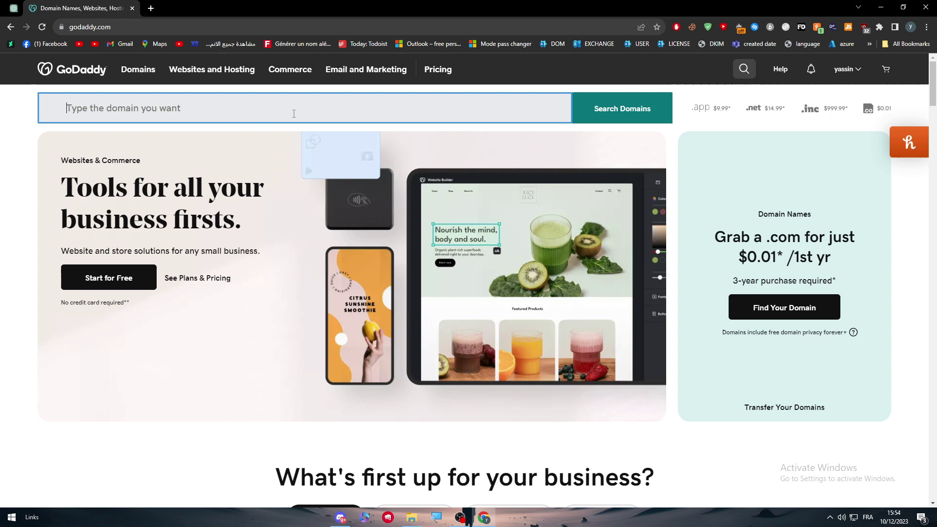
text(tU)
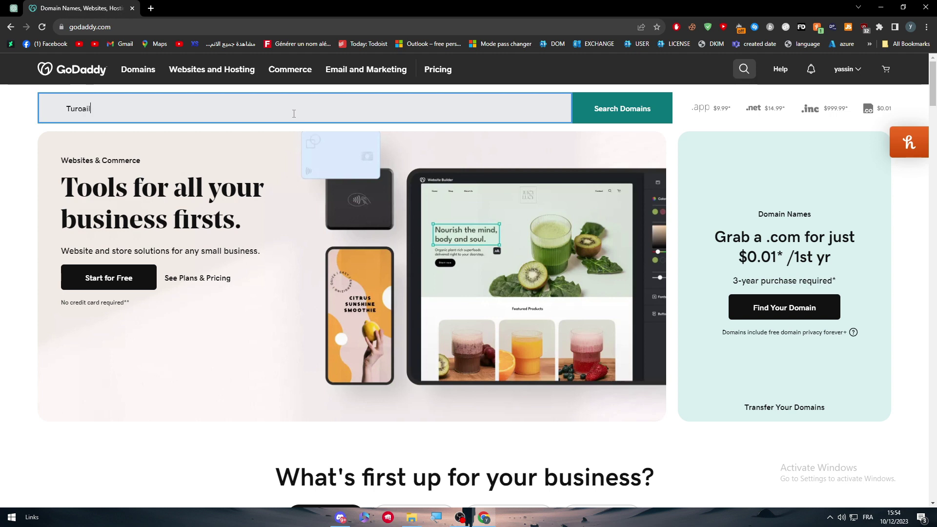
text(riaLbUILDER)
key(Return)
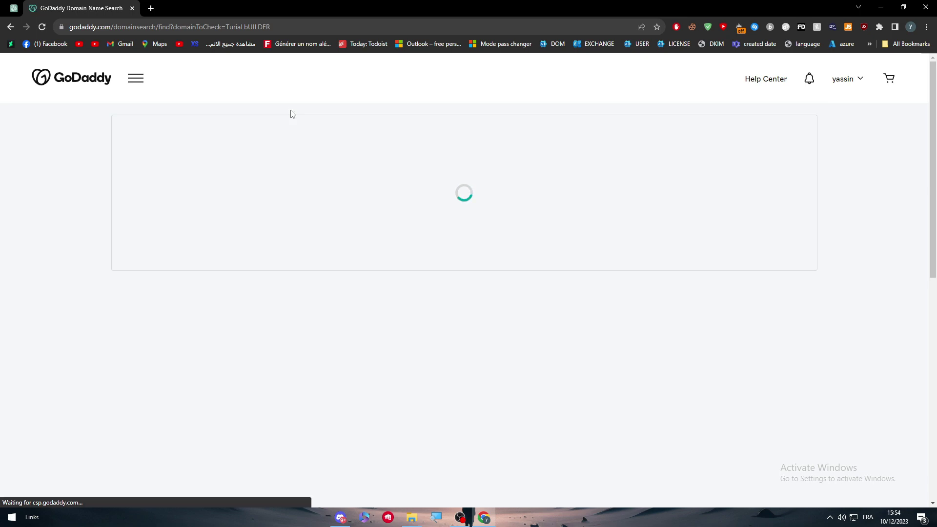
scroll(378, 255, down, 1)
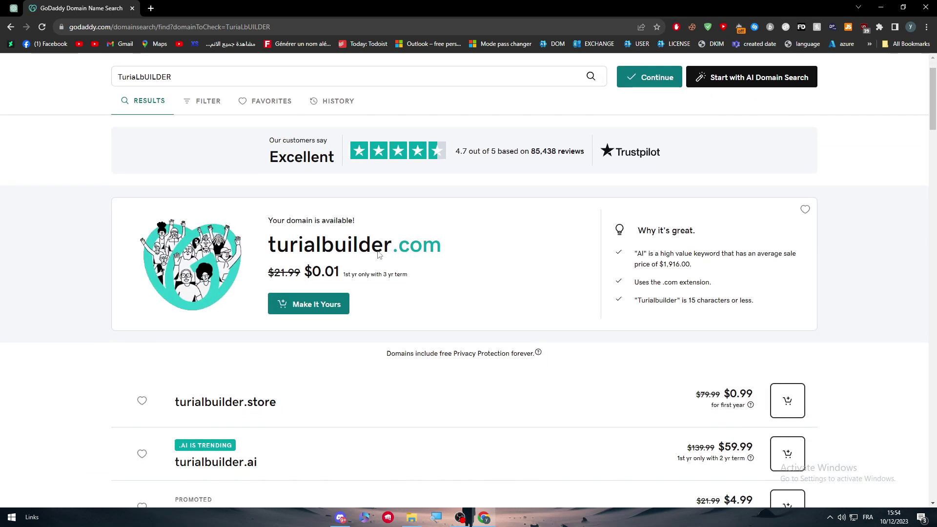
scroll(378, 255, down, 2)
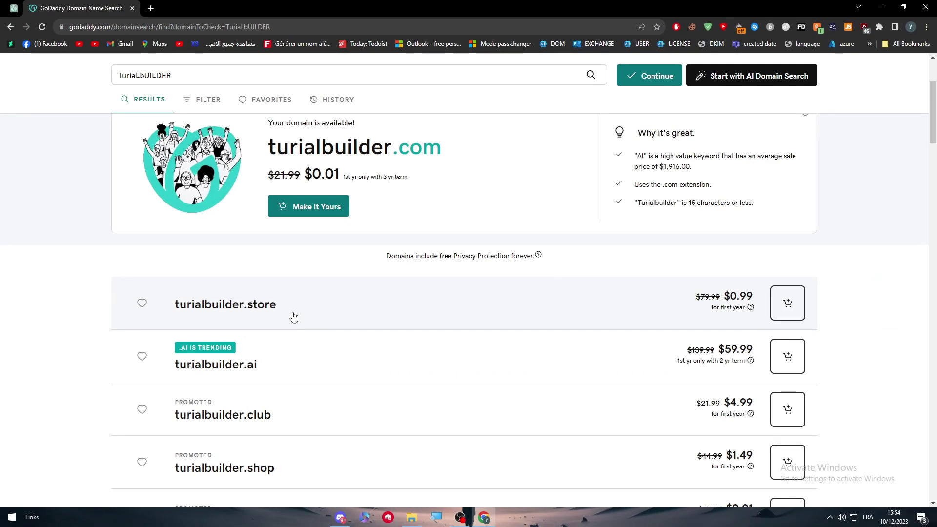
click(780, 299)
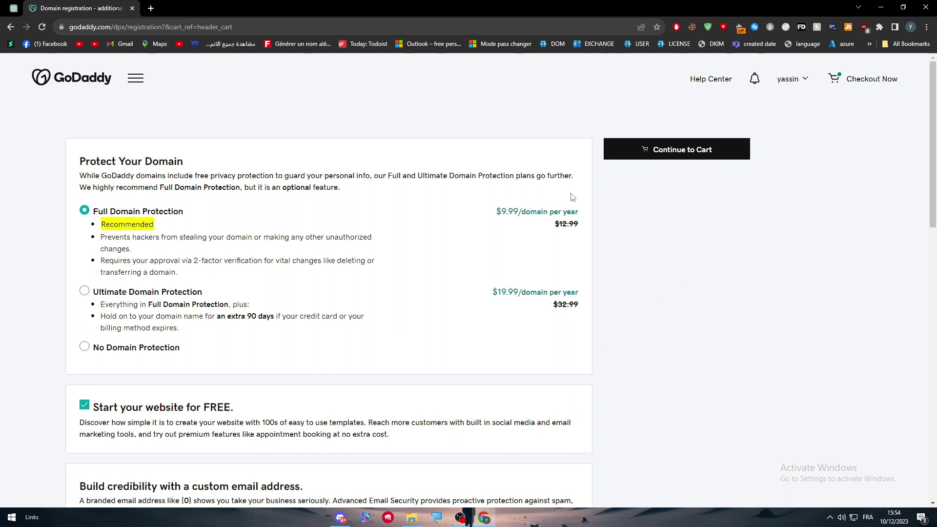
Choose No Domain Protection and No Professional Email, then continue to the cart.
scroll(138, 228, down, 2)
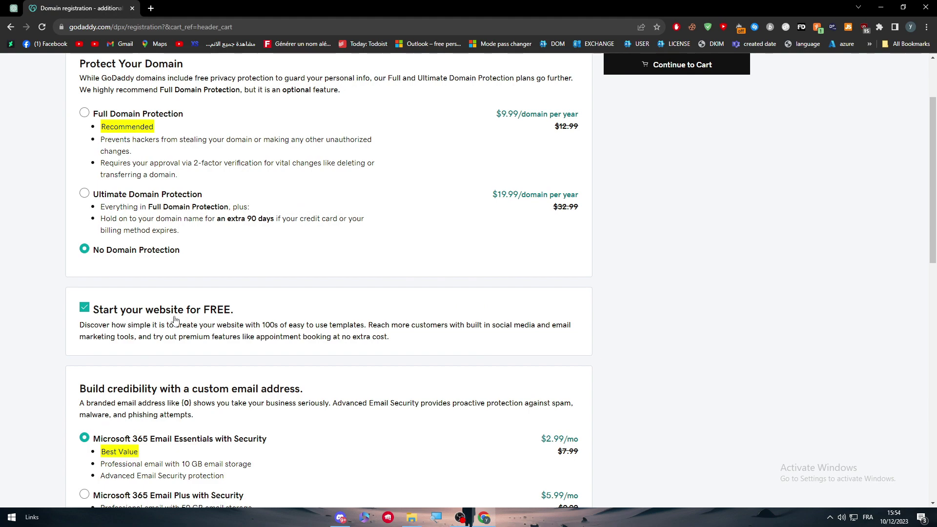
scroll(175, 319, down, 7)
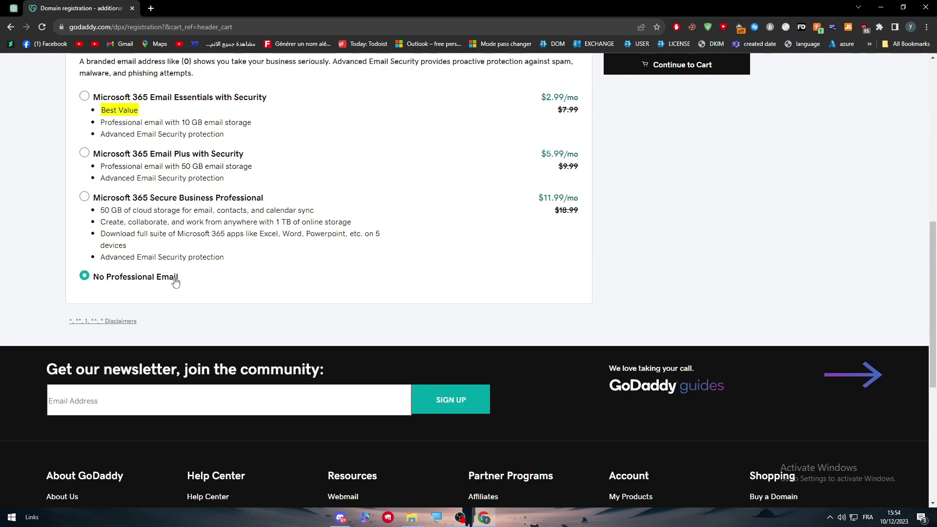
scroll(287, 294, up, 9)
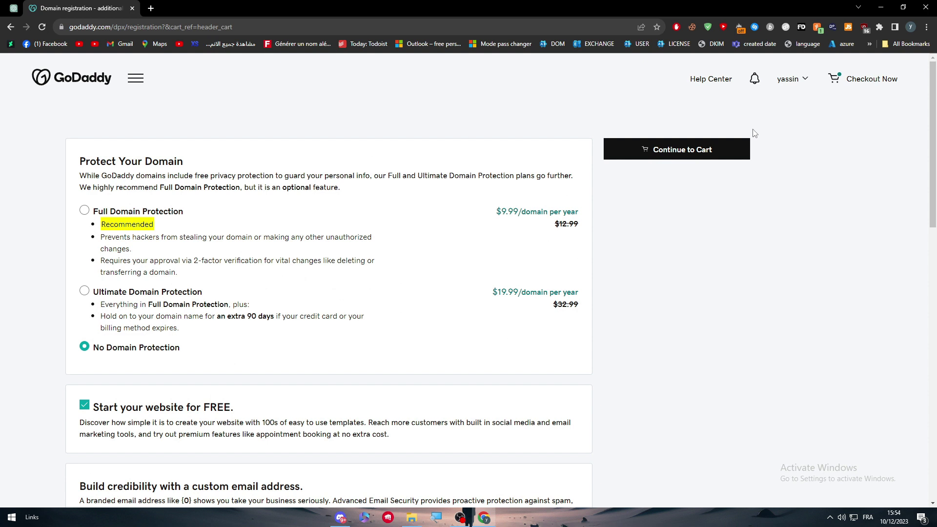
click(676, 149)
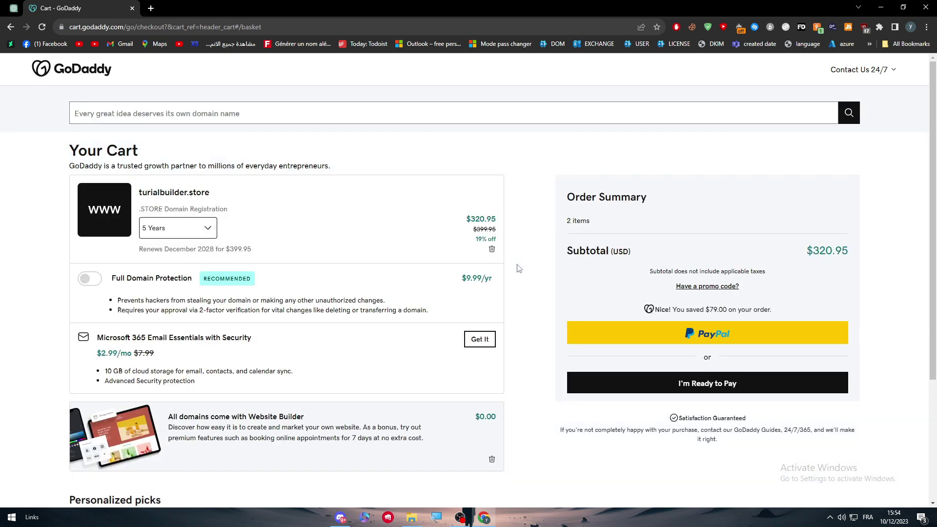
Change the turialbuilder.store registration term to 1 Year, bringing the subtotal to $0.99.
click(165, 228)
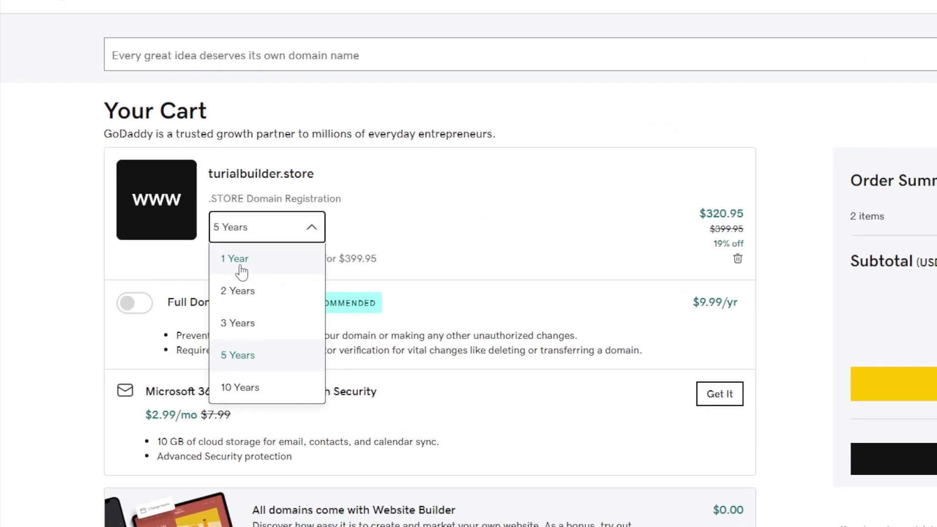
click(160, 256)
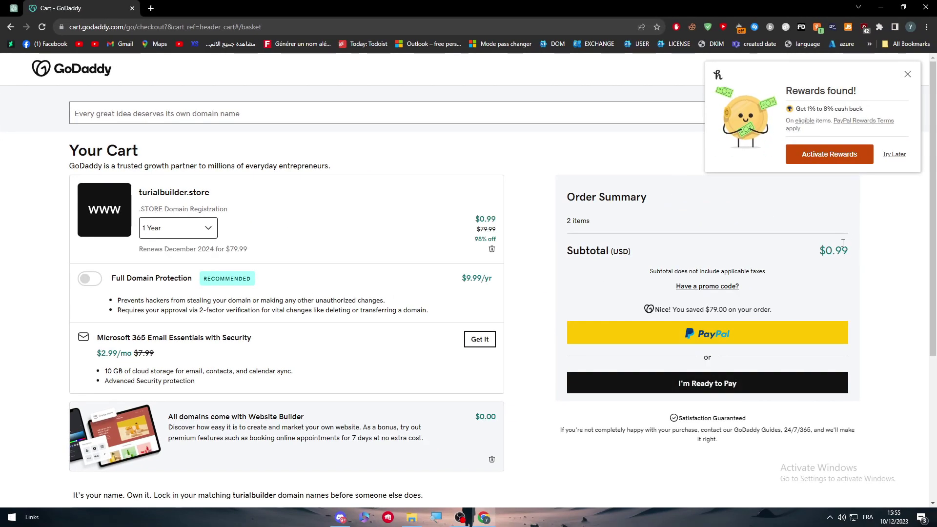
double_click(842, 250)
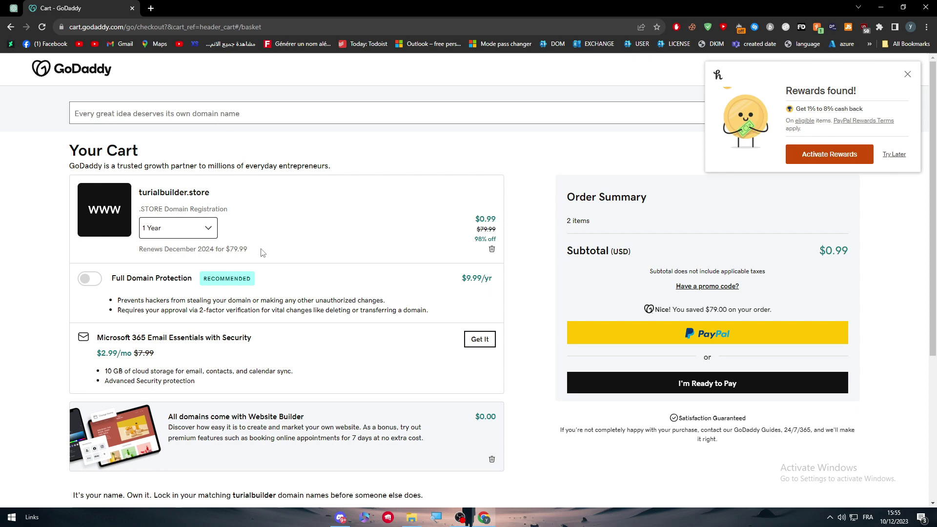
scroll(278, 282, down, 1)
scroll(278, 282, down, 3)
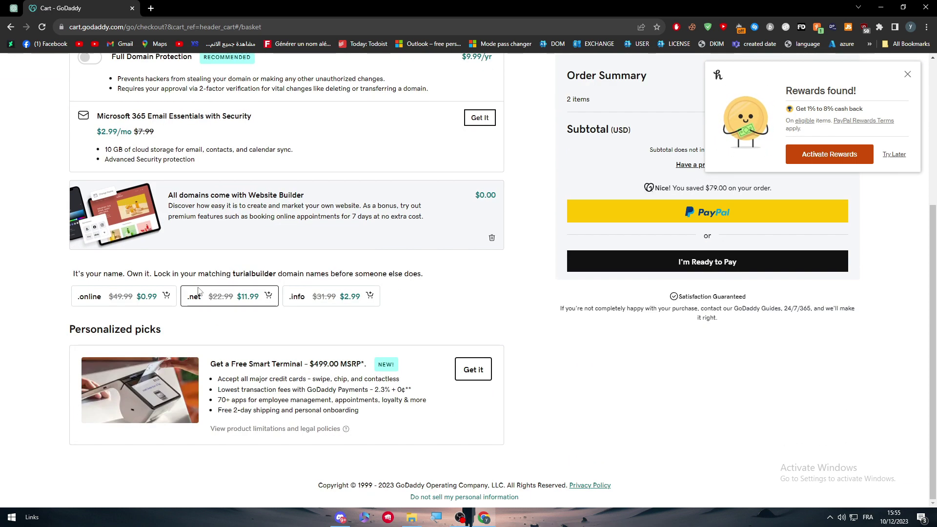
scroll(528, 330, up, 4)
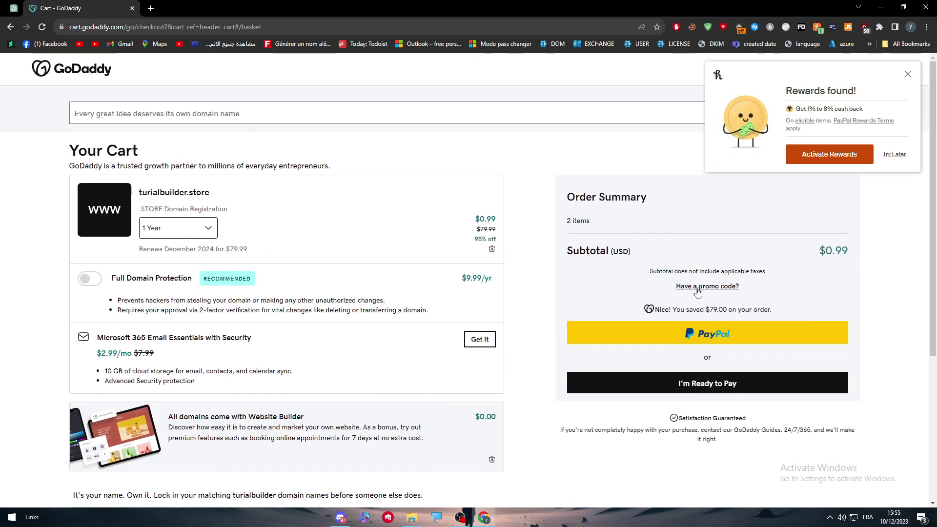
Activate Honey cash-back rewards by signing in with a Google account.
click(698, 287)
click(797, 157)
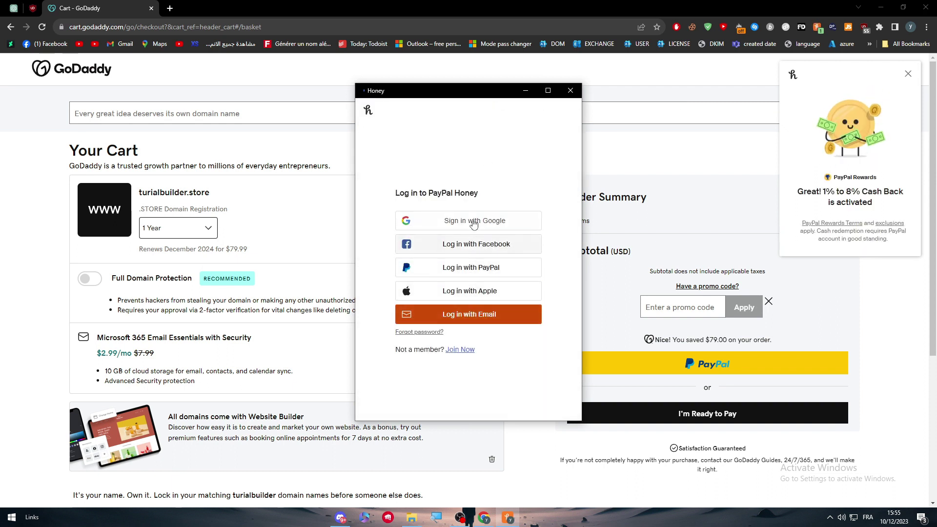
click(530, 226)
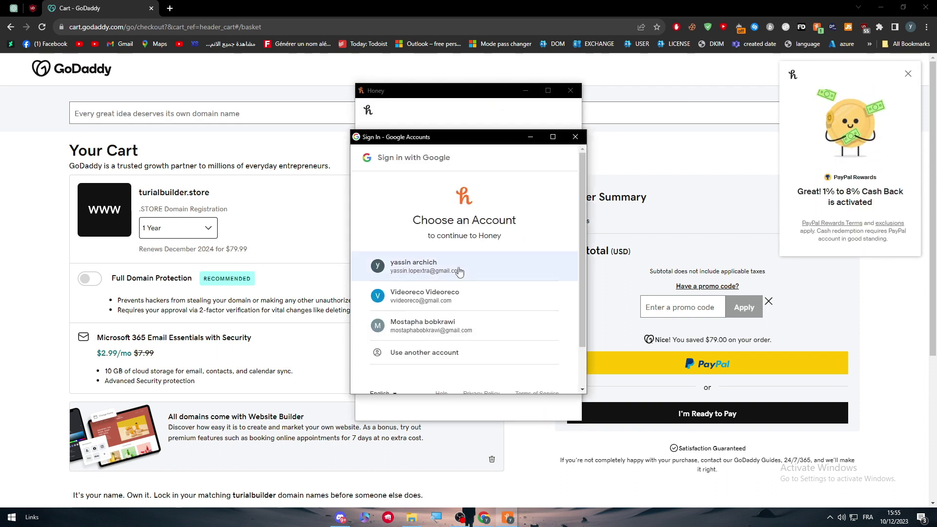
click(457, 270)
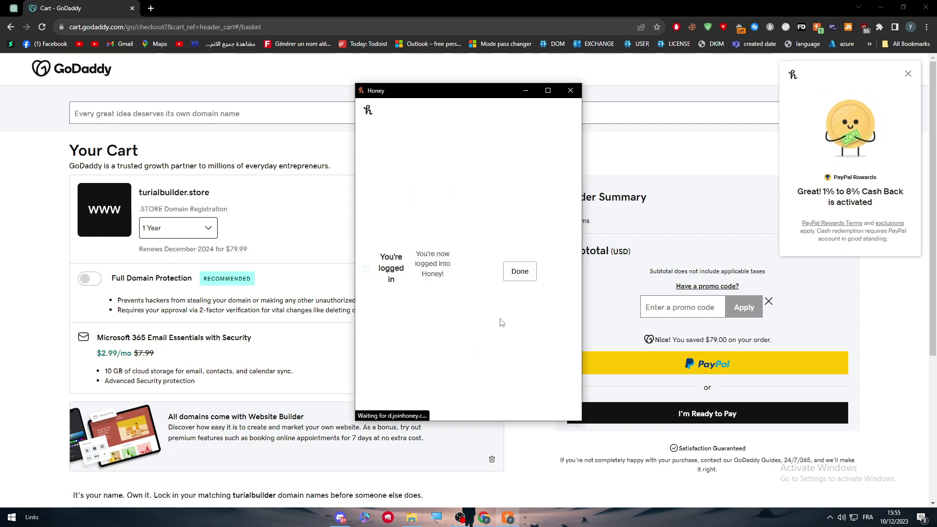
click(519, 273)
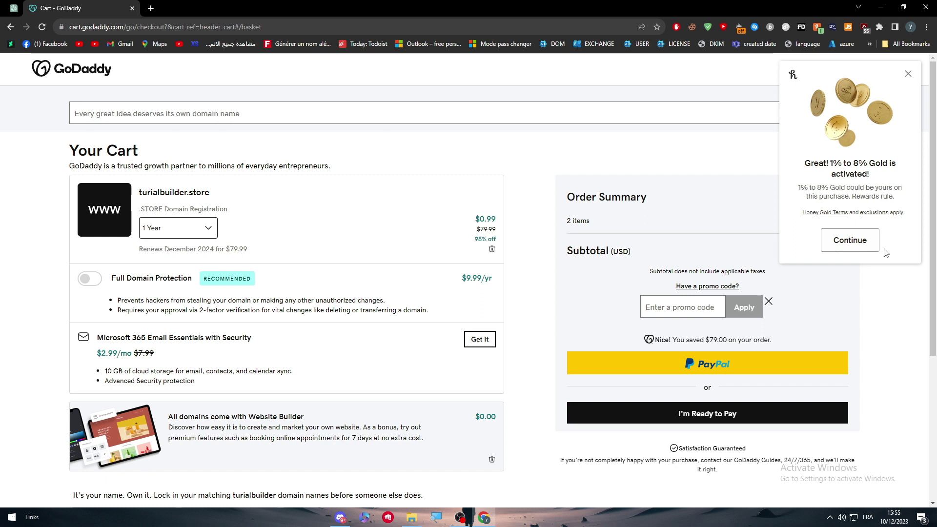
click(858, 248)
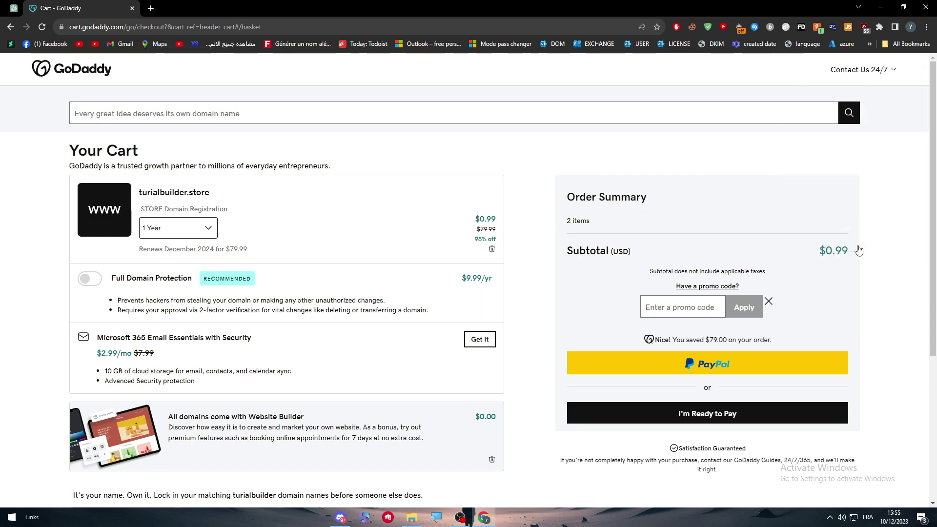
Check the Honey panel's 1% to 8% Honey Gold offer, then return to the GoDaddy homepage.
click(817, 28)
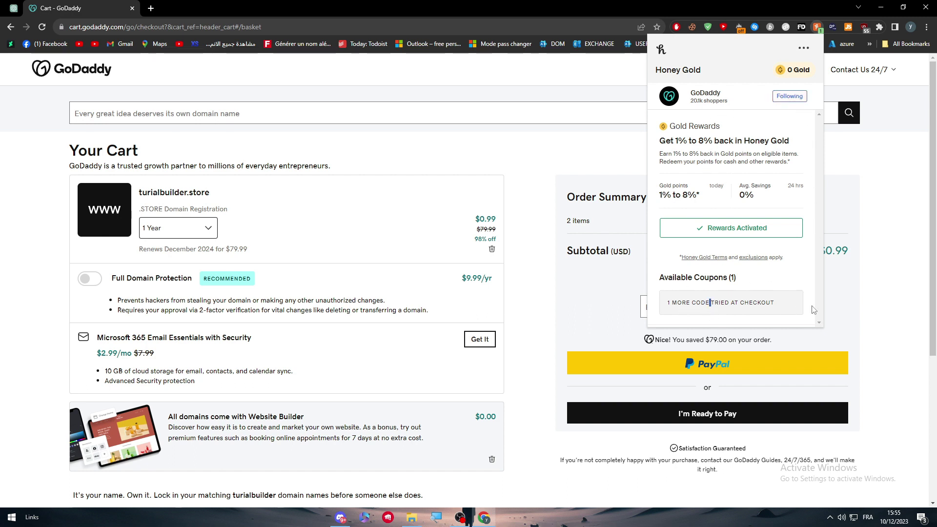
click(880, 329)
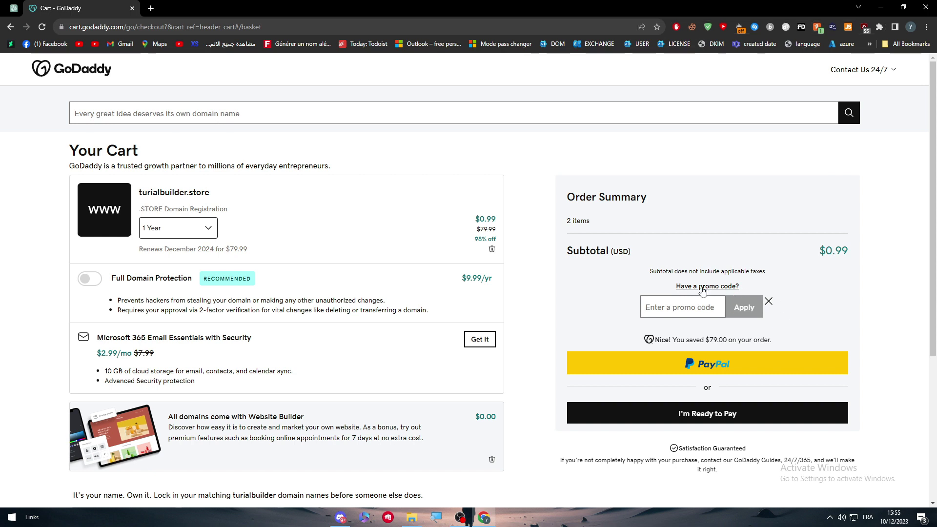
click(816, 26)
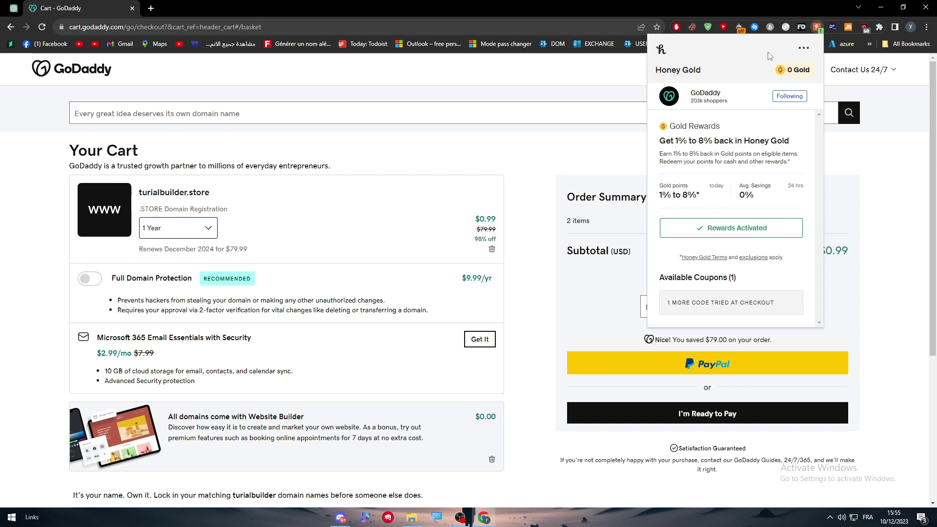
click(521, 141)
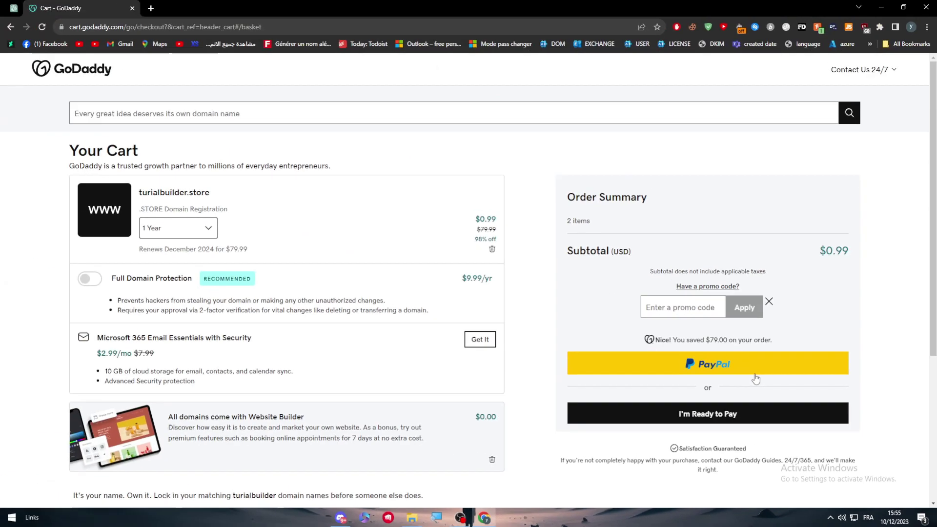
click(108, 78)
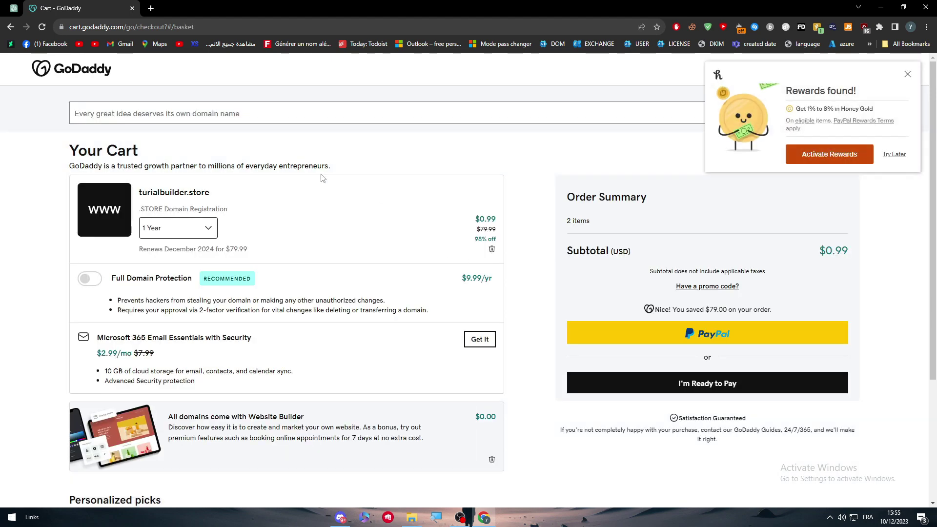
From the account menu's product list, manage titanltd.store to open its My Business dashboard.
click(908, 74)
click(78, 69)
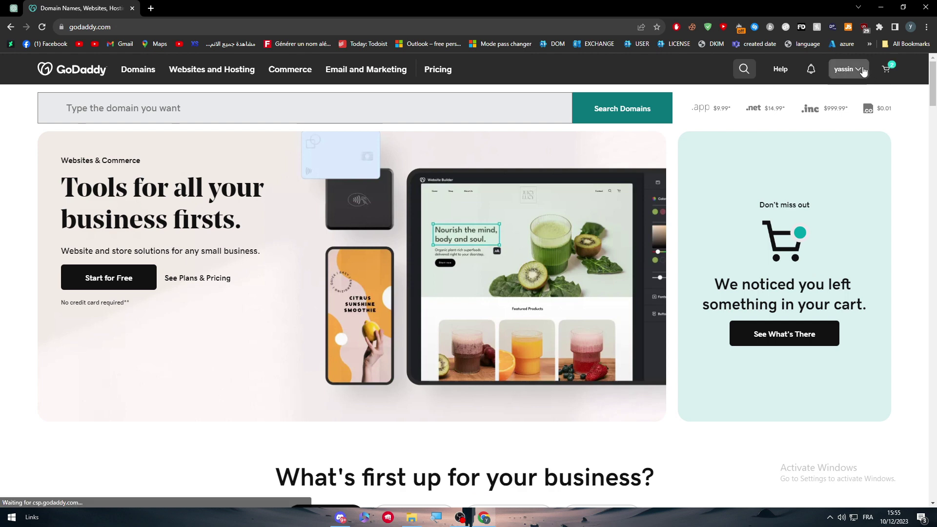
click(856, 69)
click(749, 172)
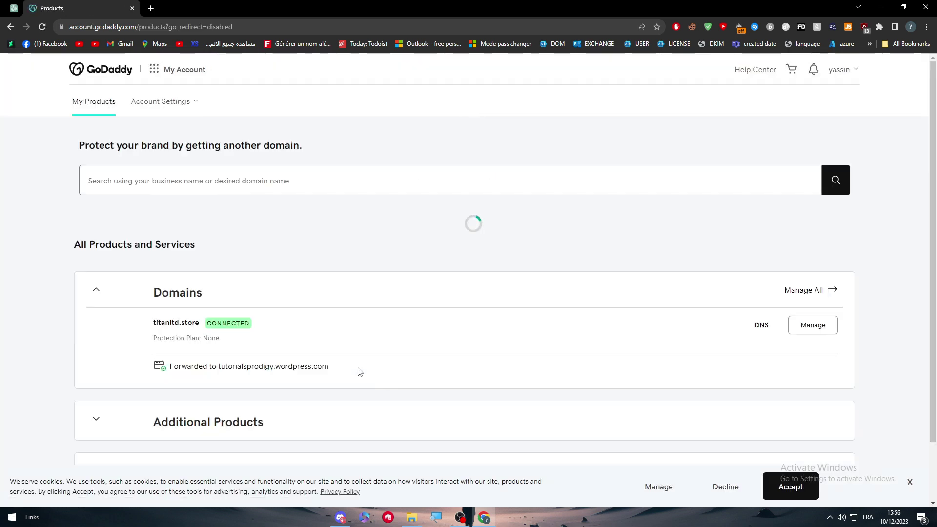
scroll(271, 365, down, 1)
scroll(271, 365, down, 1)
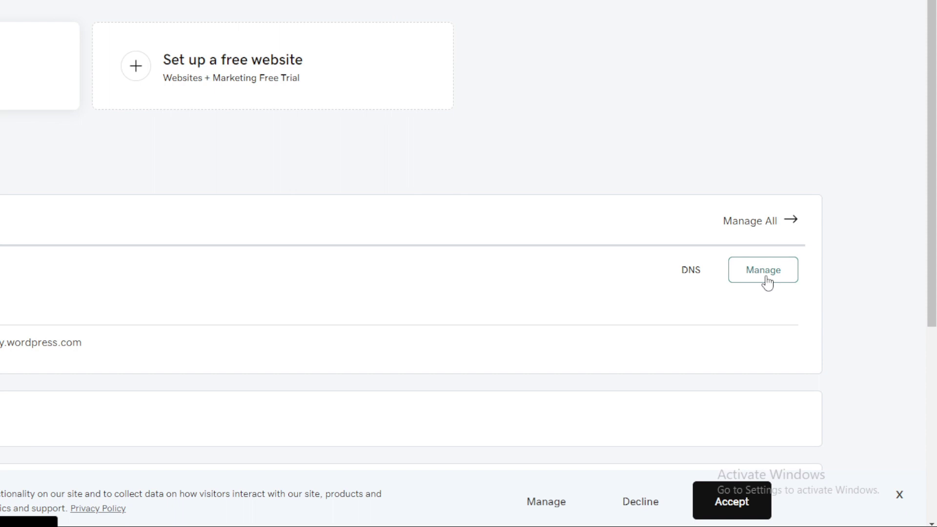
click(754, 258)
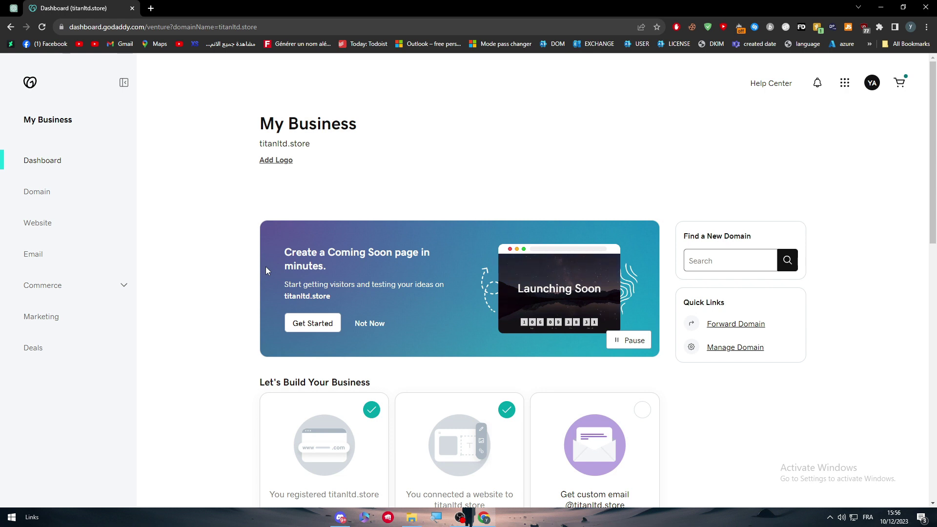
Start a free website with the online store and online bill payment features selected.
click(56, 233)
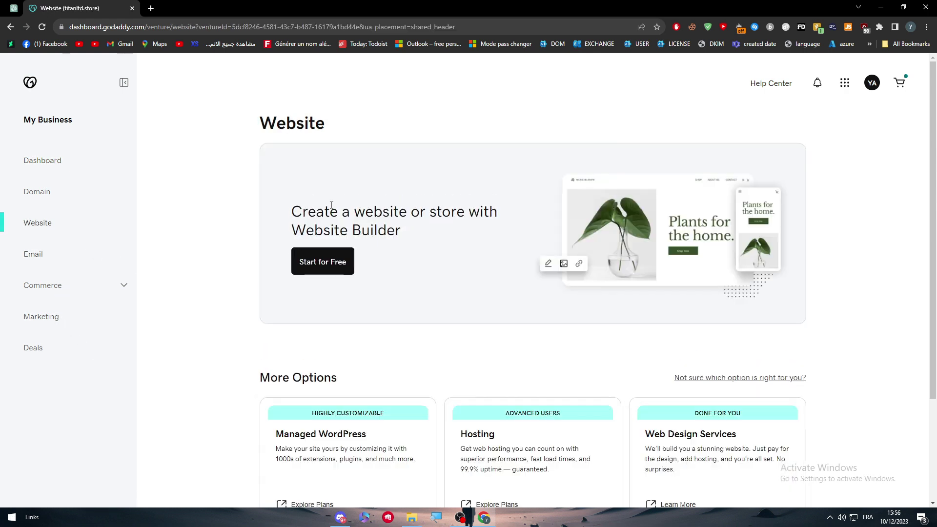
click(323, 272)
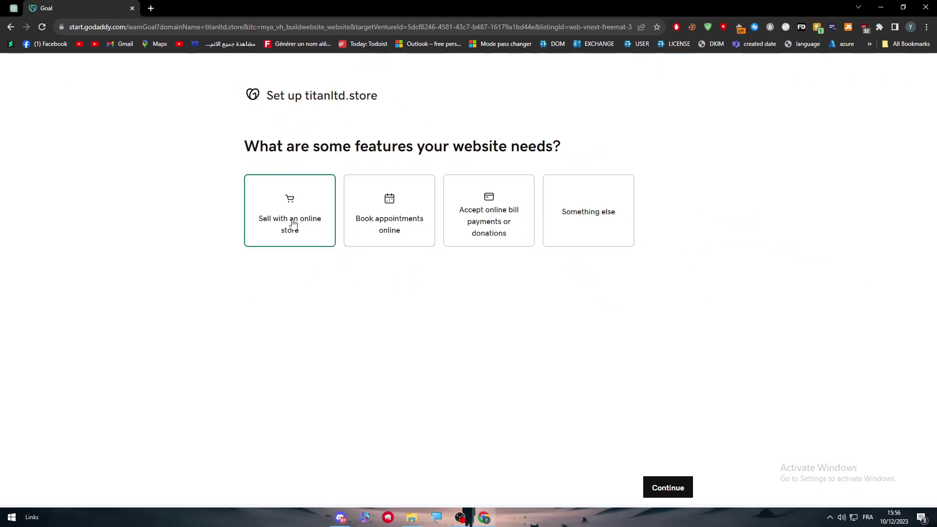
click(295, 207)
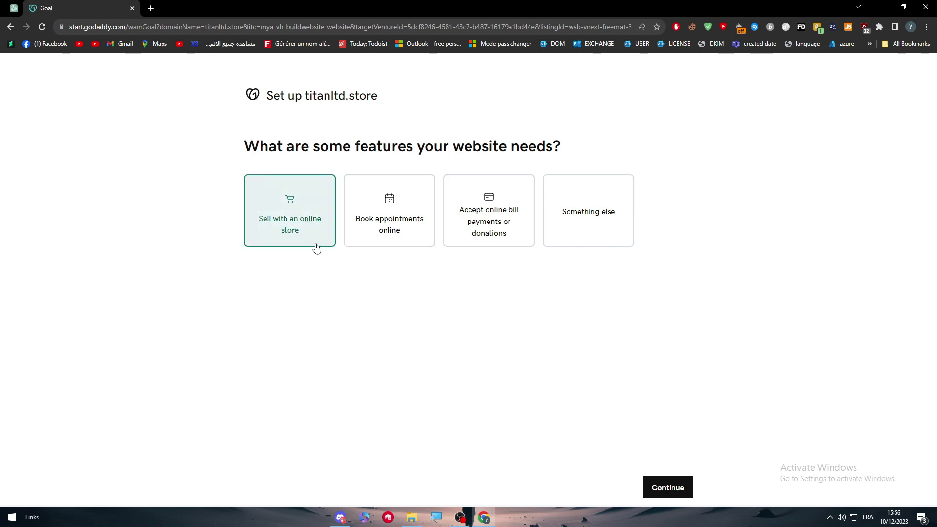
click(494, 231)
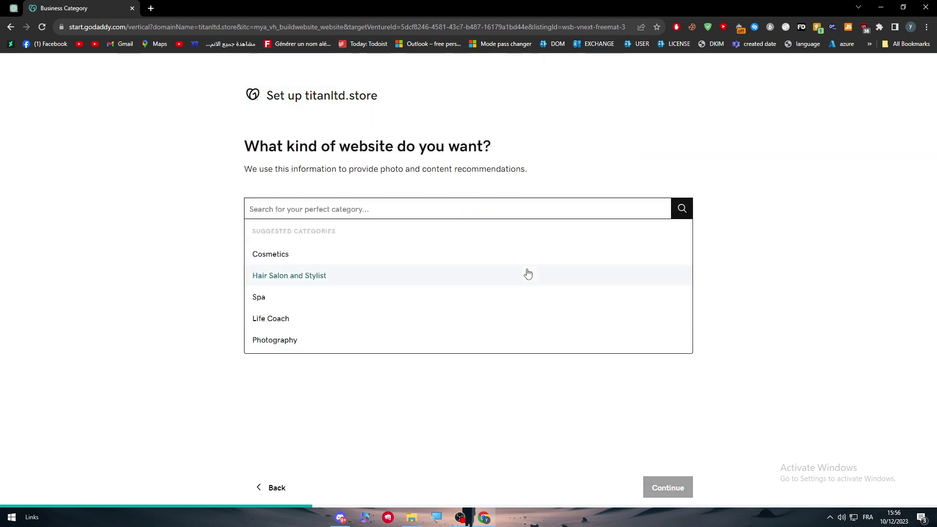
Pick the Life Coach category and name the site TitanLTD.
click(301, 320)
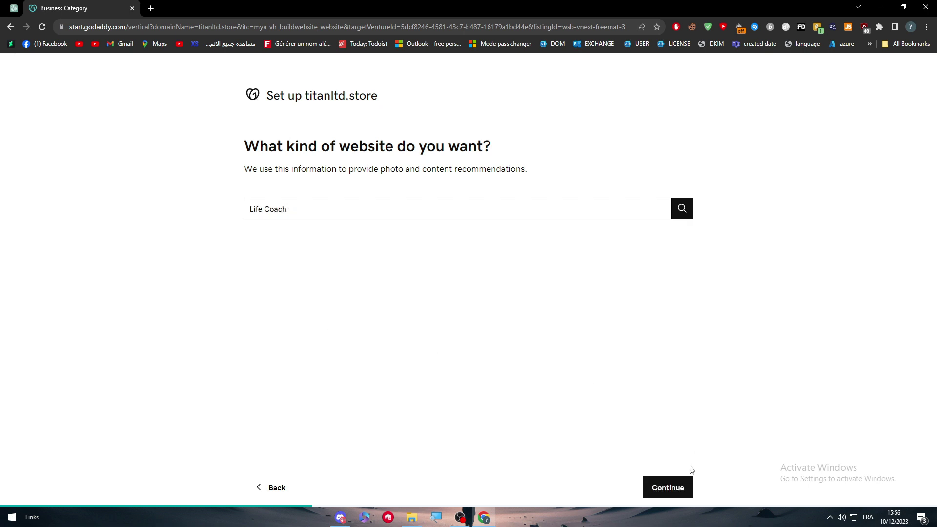
click(685, 480)
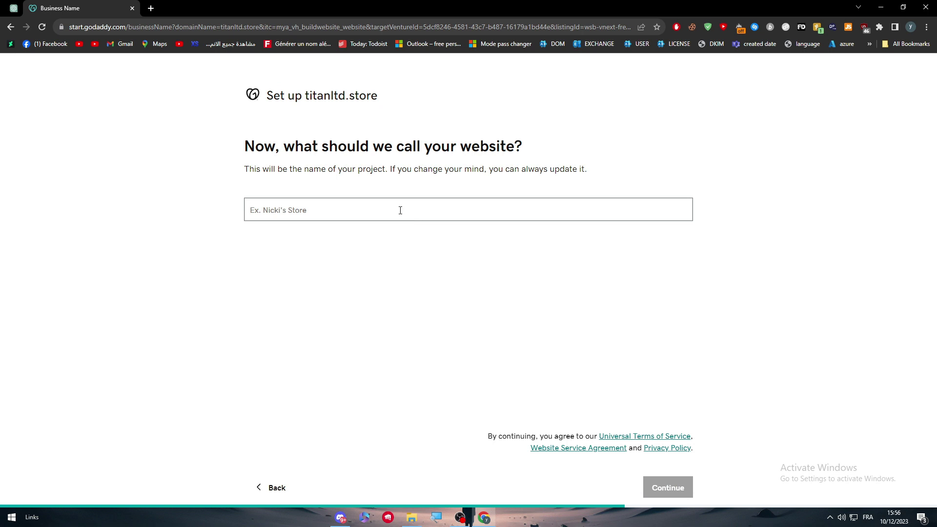
text(tITAN)
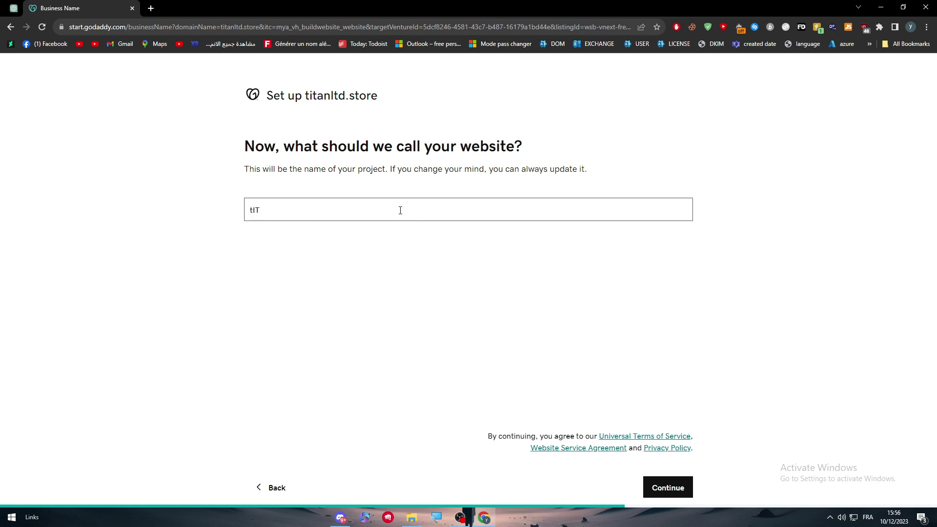
key(BackSpace)
key(BackSpace)
key(BackSpace)
text(Tita)
Build the TitanLTD site, close the Welcome tour, and scroll through the generated pages.
click(668, 487)
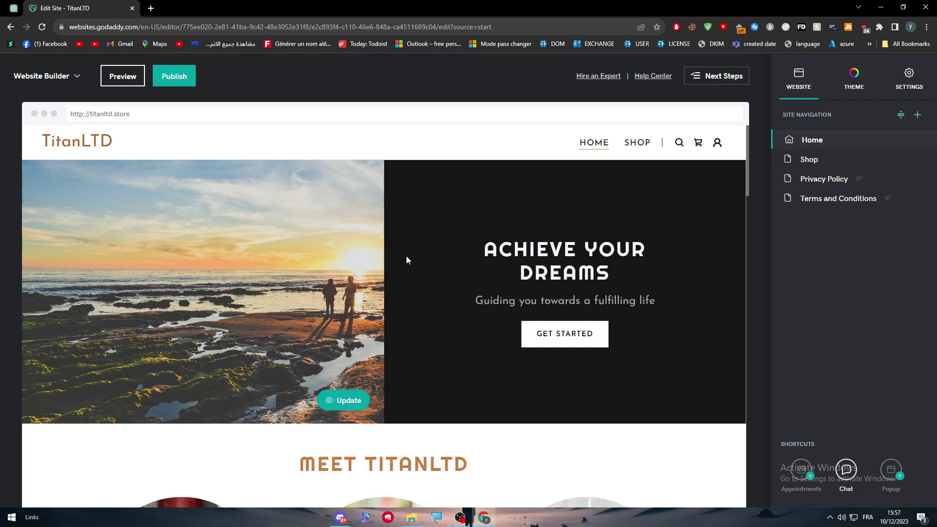
scroll(302, 328, down, 8)
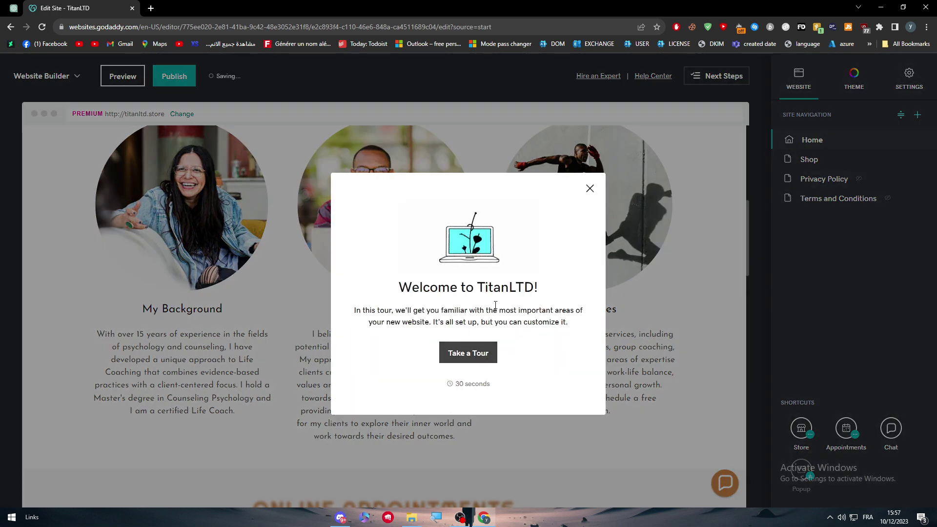
click(588, 188)
scroll(345, 315, down, 6)
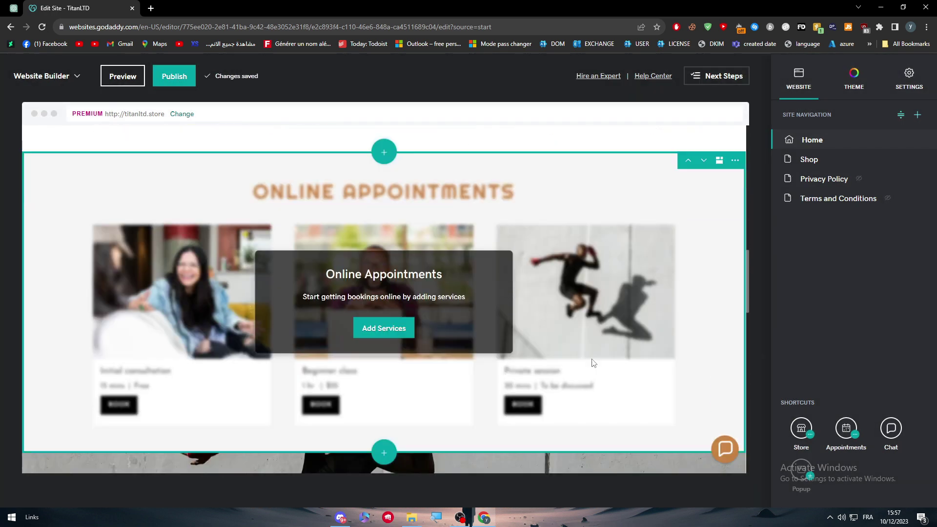
scroll(353, 312, down, 8)
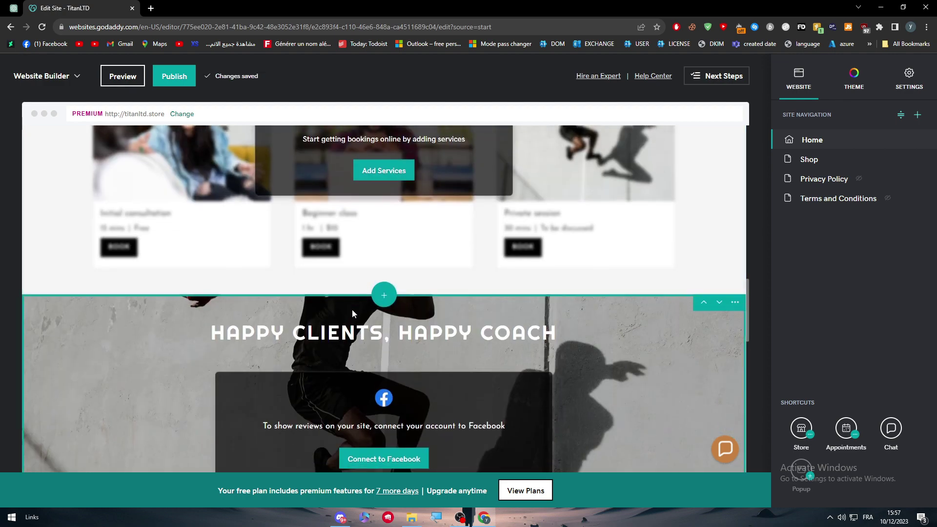
scroll(350, 314, down, 5)
scroll(354, 332, up, 20)
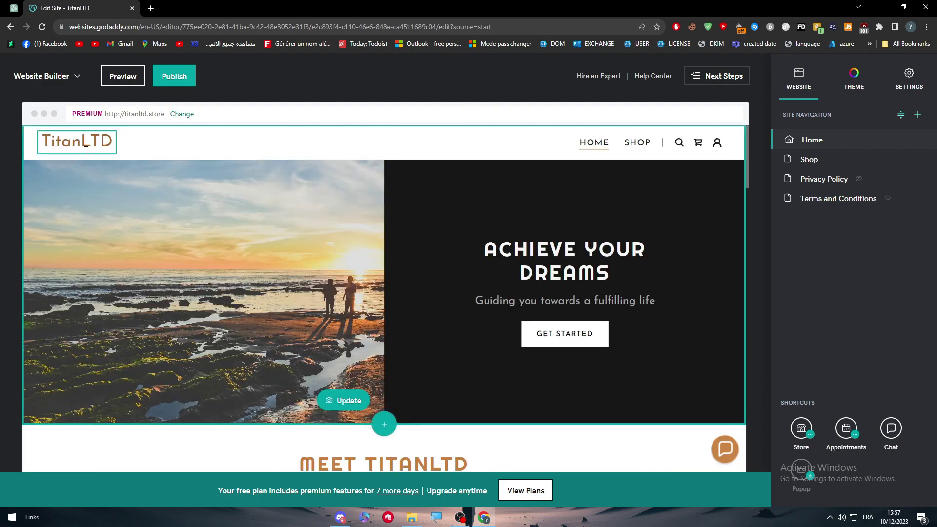
Select the TitanLTD logo and open the header section's settings.
click(64, 145)
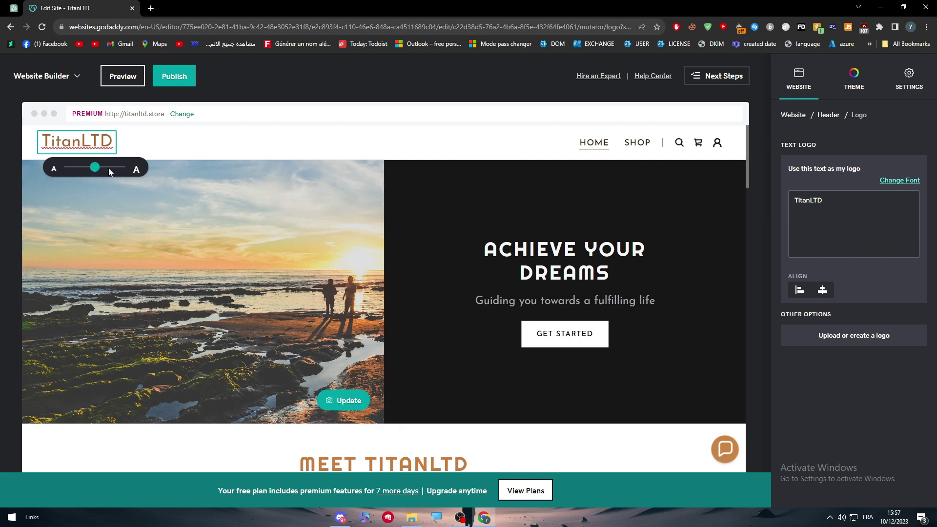
click(459, 145)
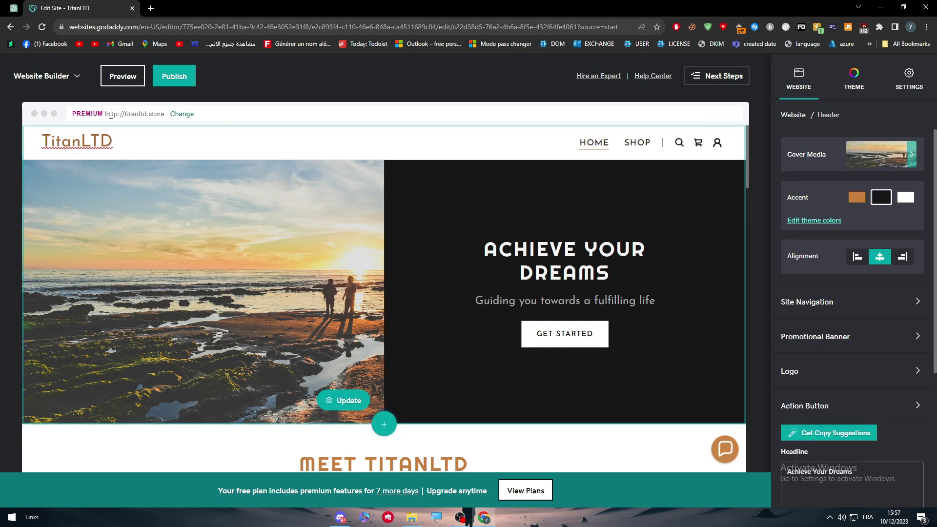
scroll(398, 445, down, 2)
scroll(414, 388, up, 2)
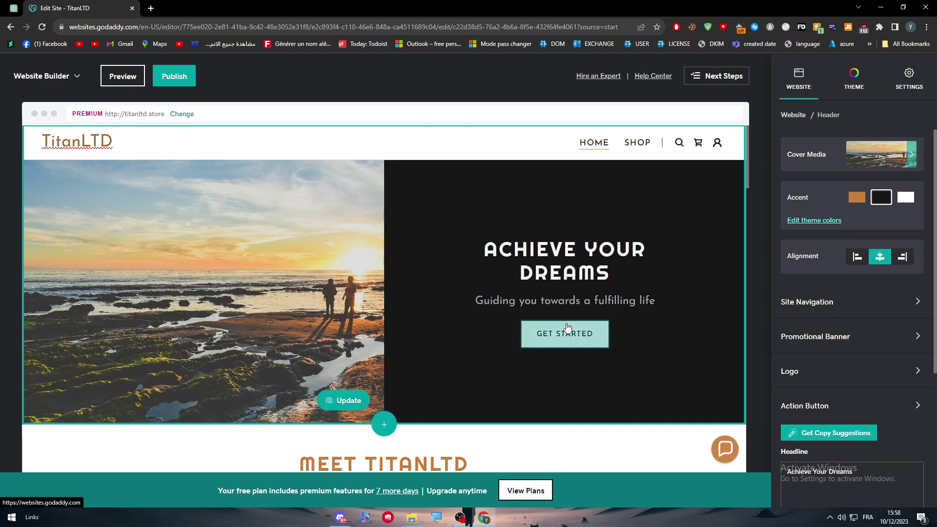
scroll(552, 324, down, 7)
scroll(535, 314, down, 3)
scroll(390, 293, up, 10)
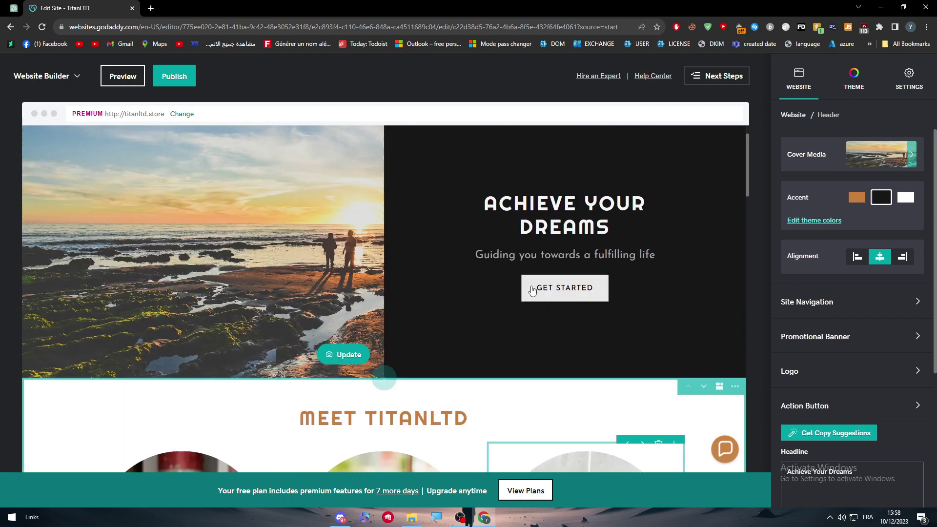
Open the hero image settings and select the hero heading and subtitle.
click(347, 400)
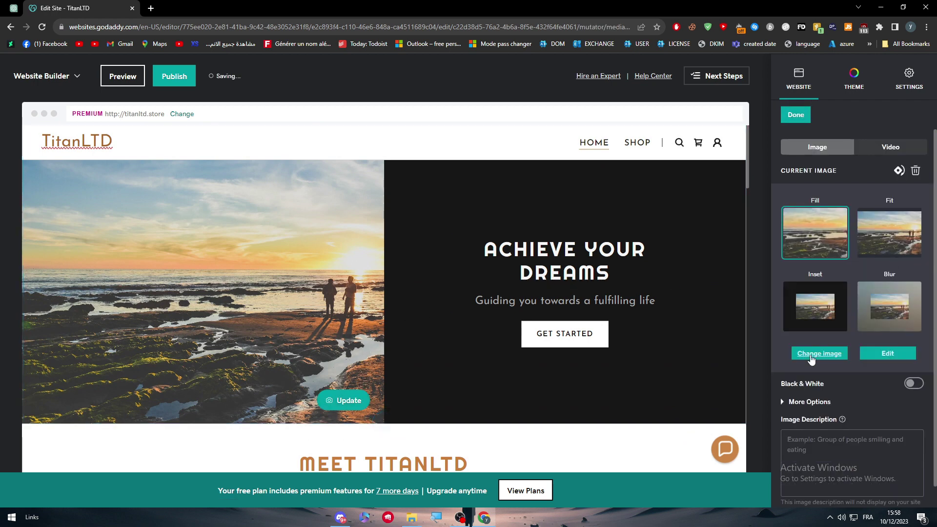
scroll(619, 230, down, 1)
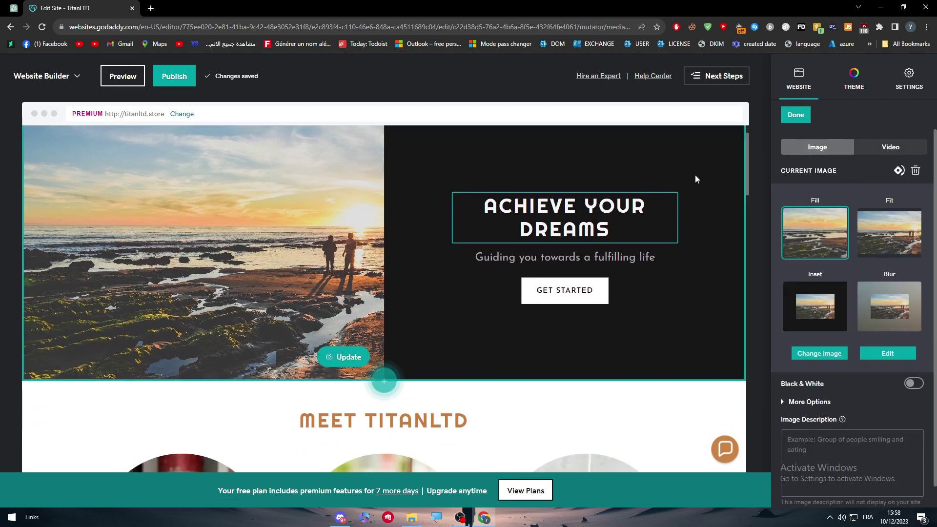
click(645, 198)
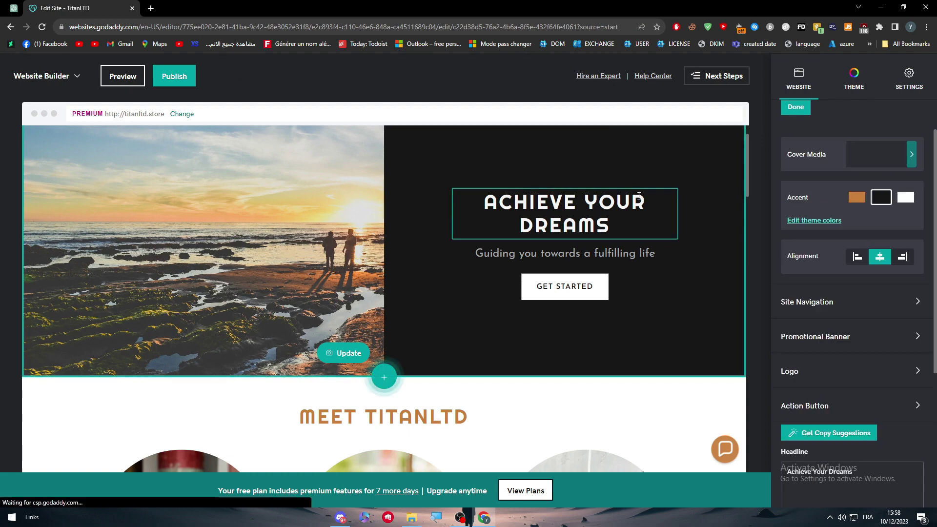
click(584, 263)
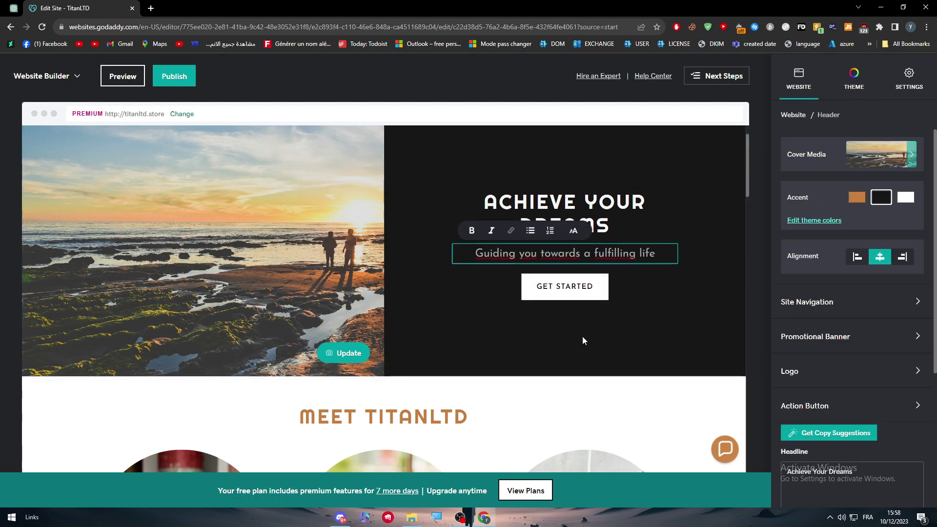
scroll(560, 369, down, 15)
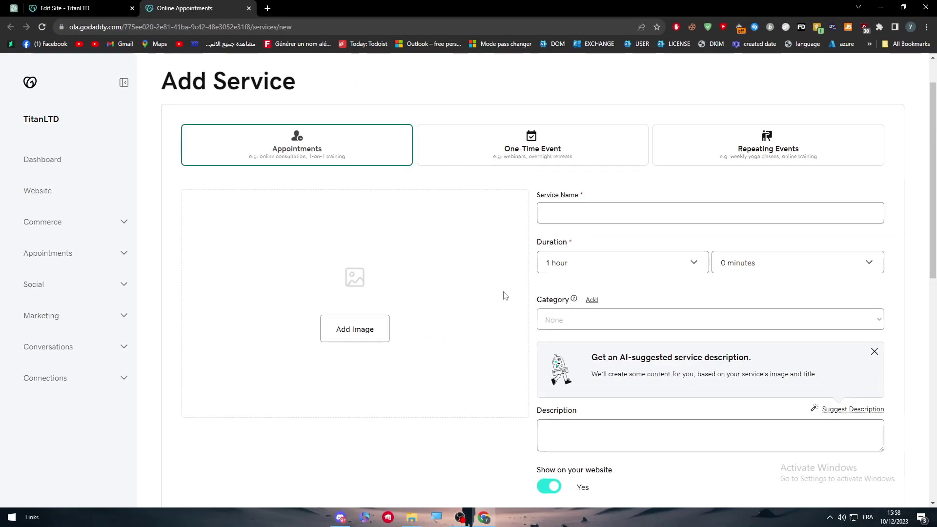
Scroll the Add Service form down to its Save button.
scroll(569, 307, down, 4)
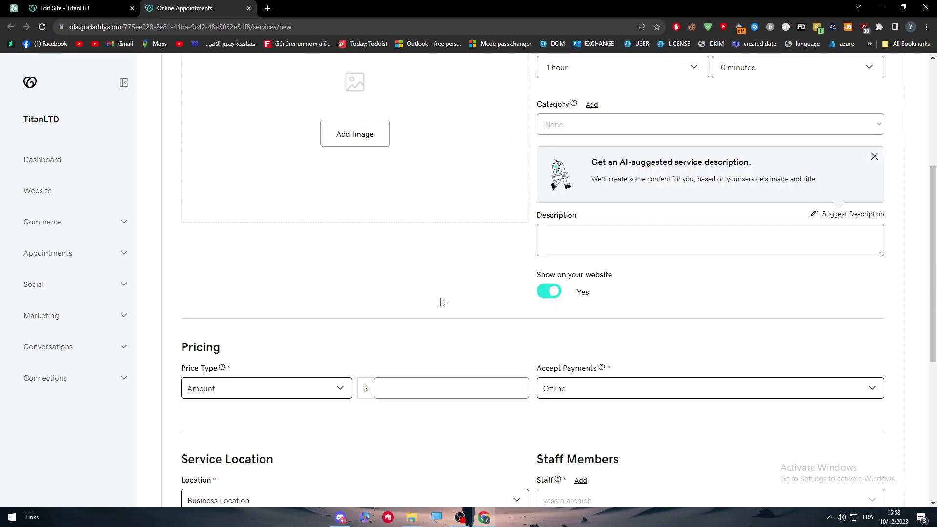
scroll(442, 301, down, 6)
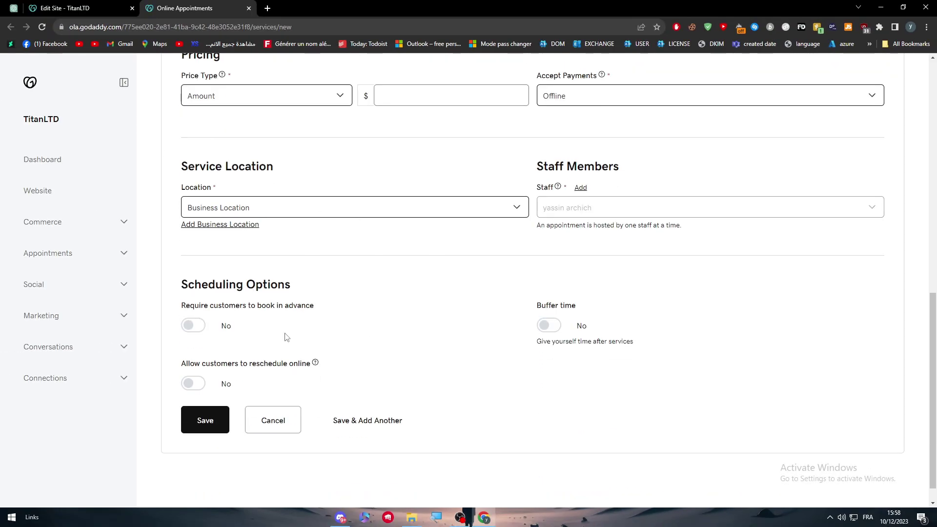
From the commerce options, go to Products, start a new product, and launch its image picker.
click(120, 224)
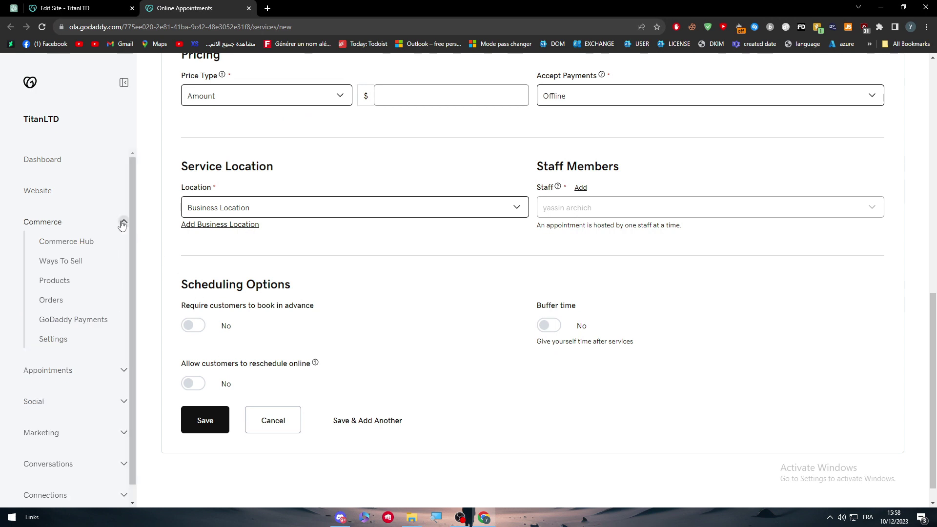
click(68, 282)
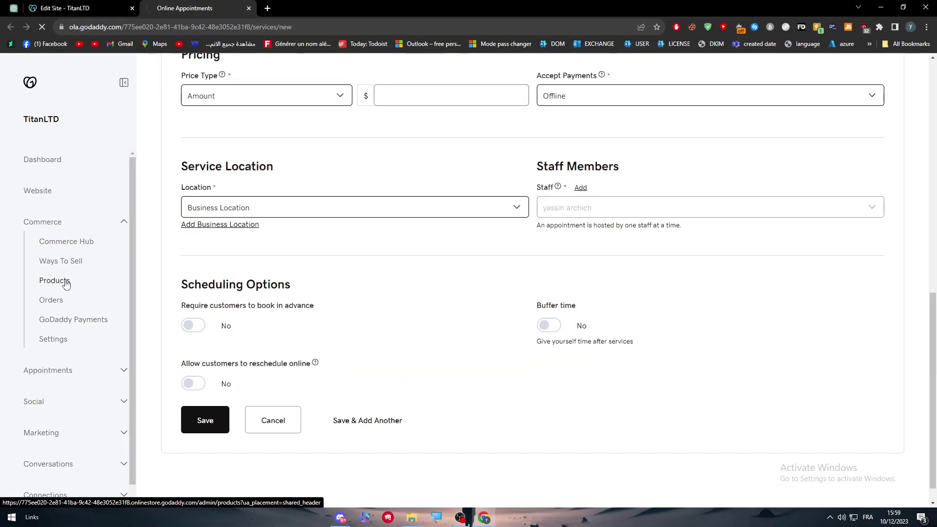
click(65, 283)
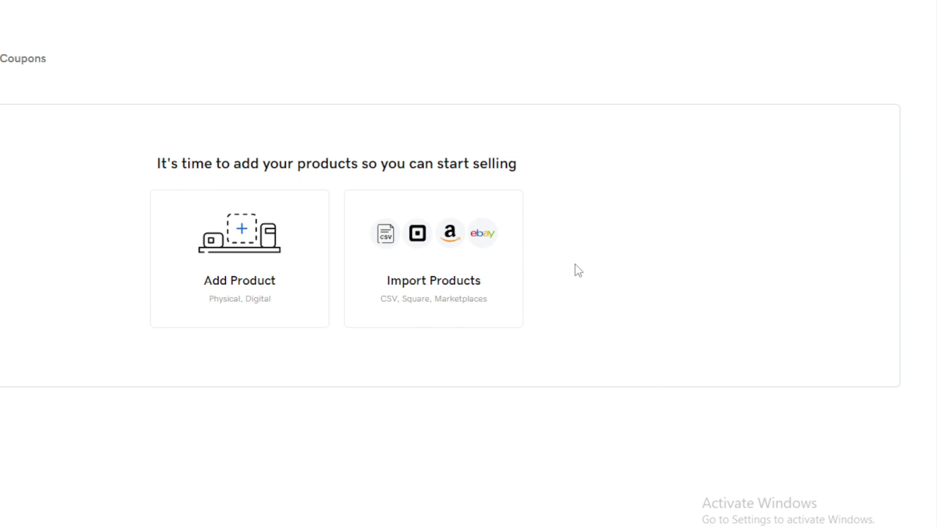
click(303, 247)
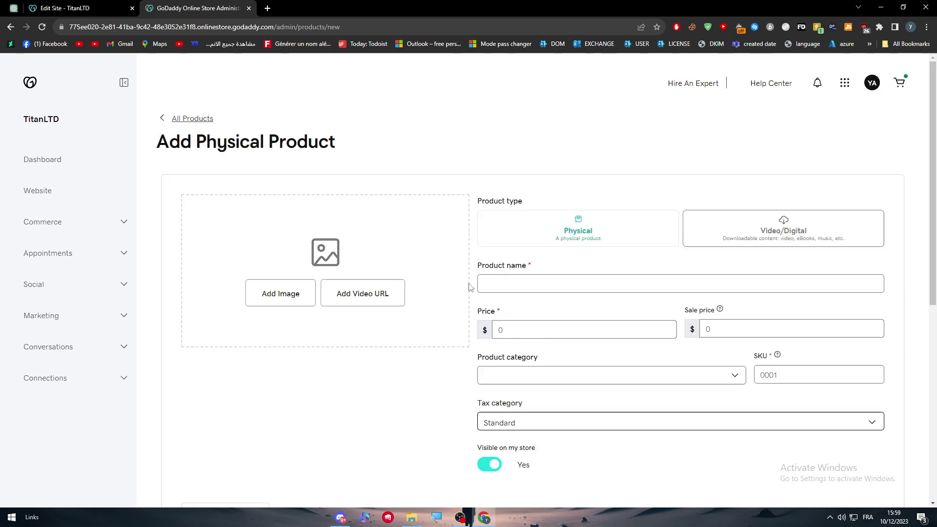
click(294, 294)
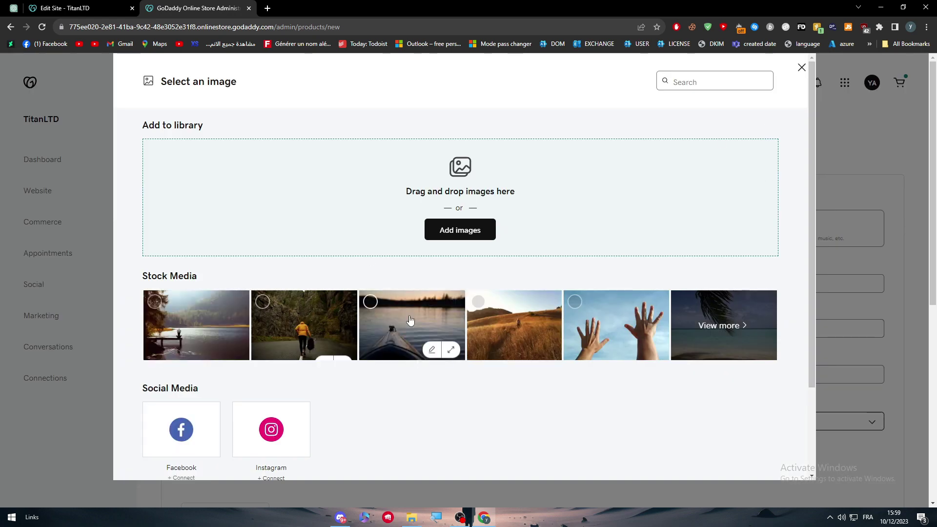
scroll(442, 389, down, 2)
scroll(441, 390, up, 2)
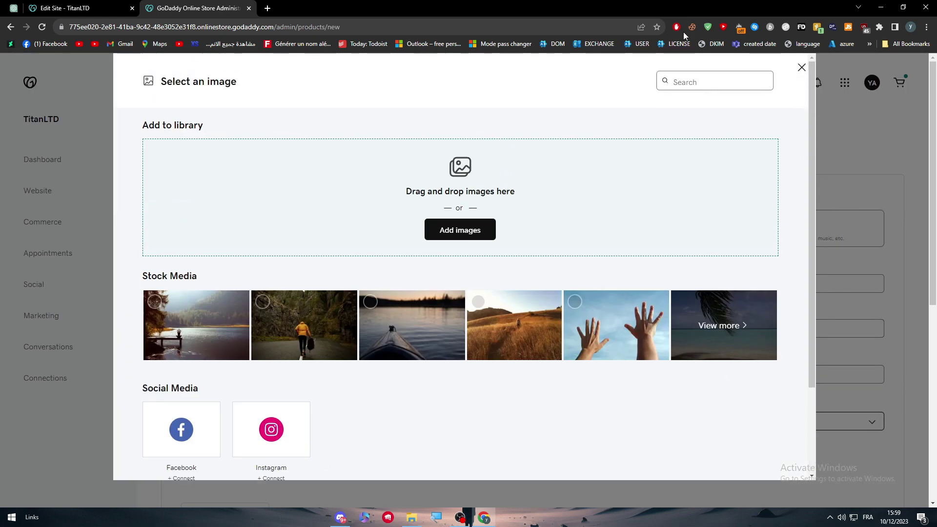
Search Google Images for 'iphone png' and save the iPhone X picture to the computer.
click(271, 10)
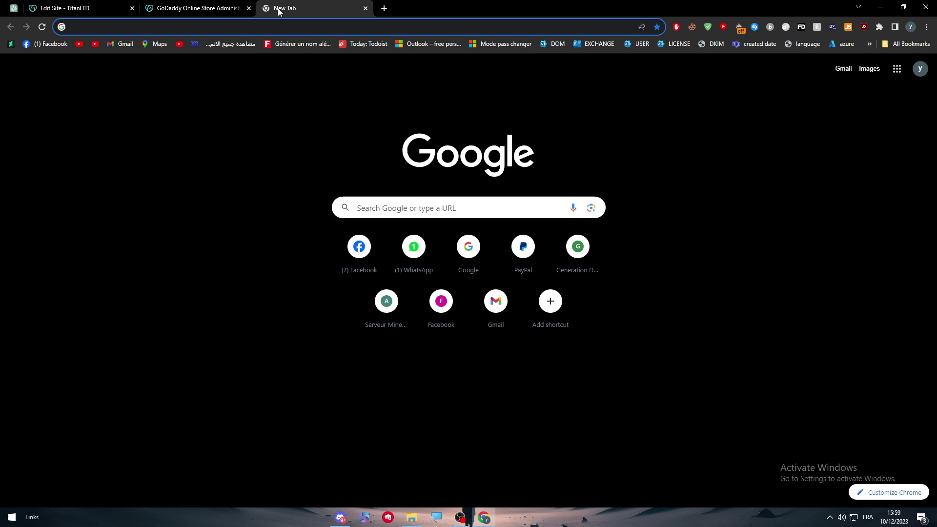
text(iphone png)
key(Return)
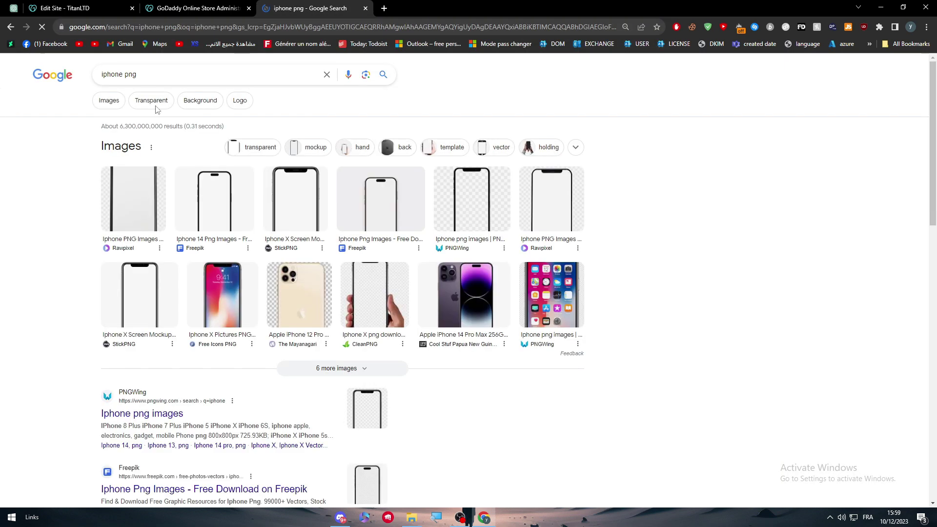
click(109, 100)
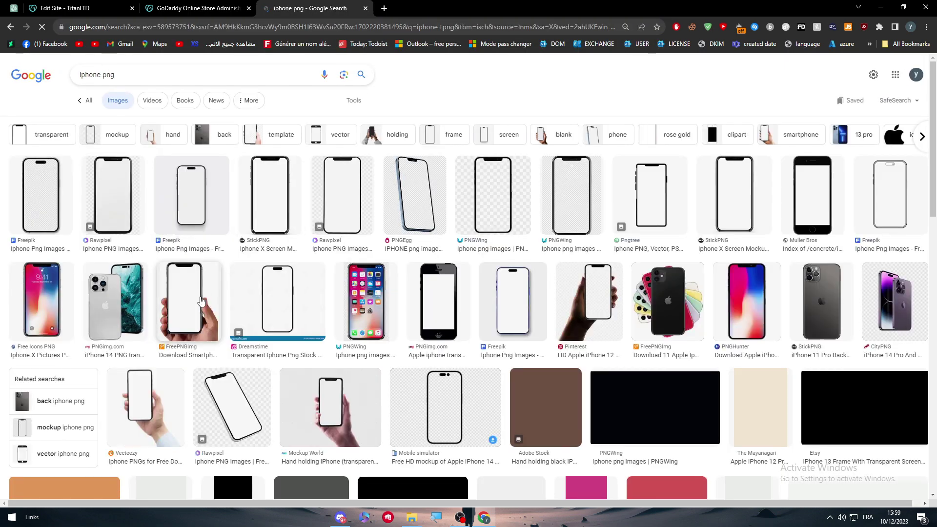
click(42, 299)
right_click(723, 143)
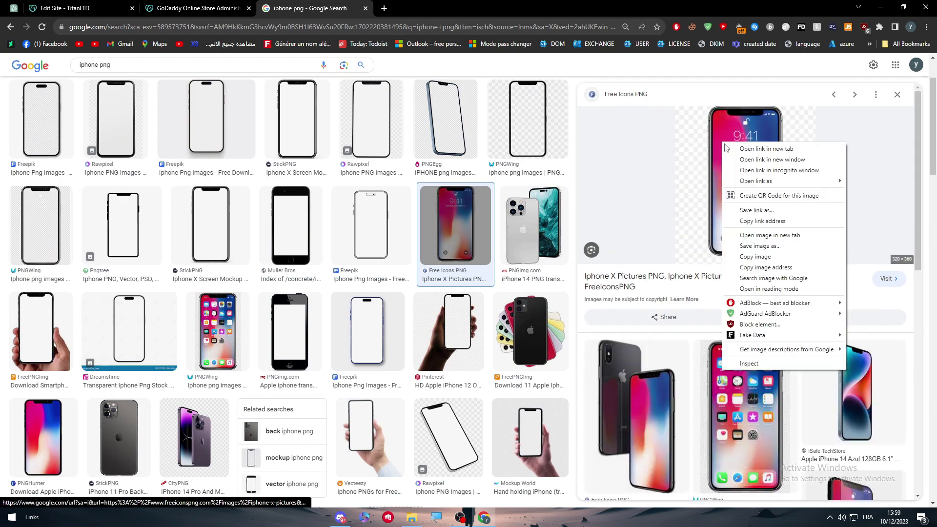
click(760, 246)
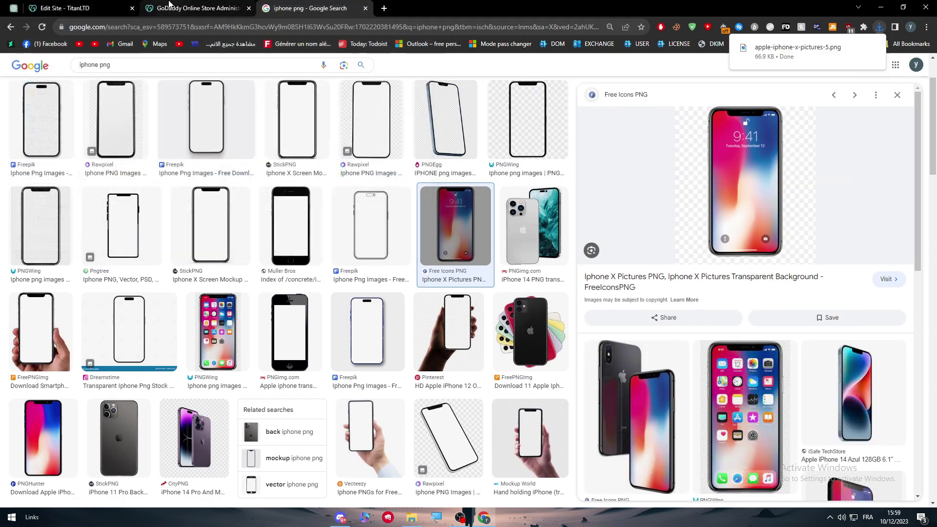
Upload the downloaded apple-iphone-x-pictures-5.png into the store's image picker.
click(198, 8)
click(878, 26)
drag(798, 71, 657, 212)
click(872, 47)
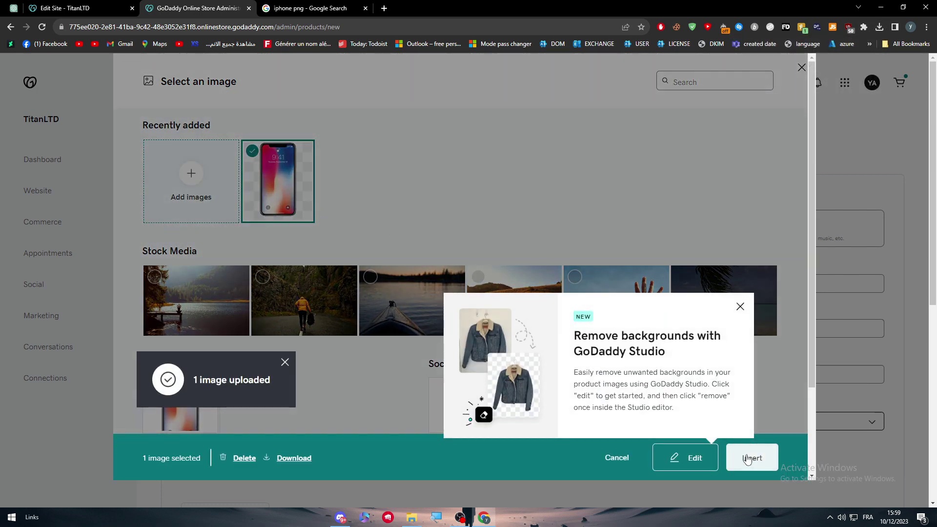
Insert the iPhone X photo into the product and enter its name and a price of 1000.
click(750, 457)
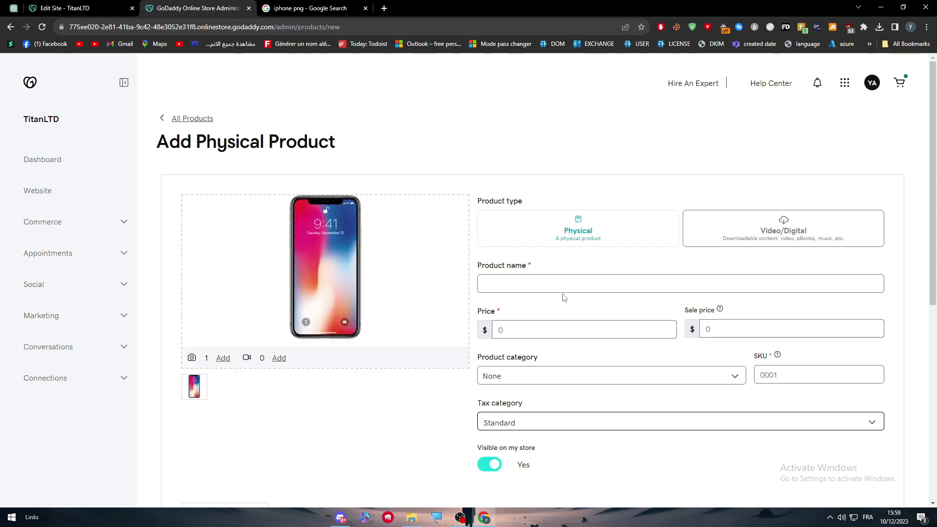
click(764, 282)
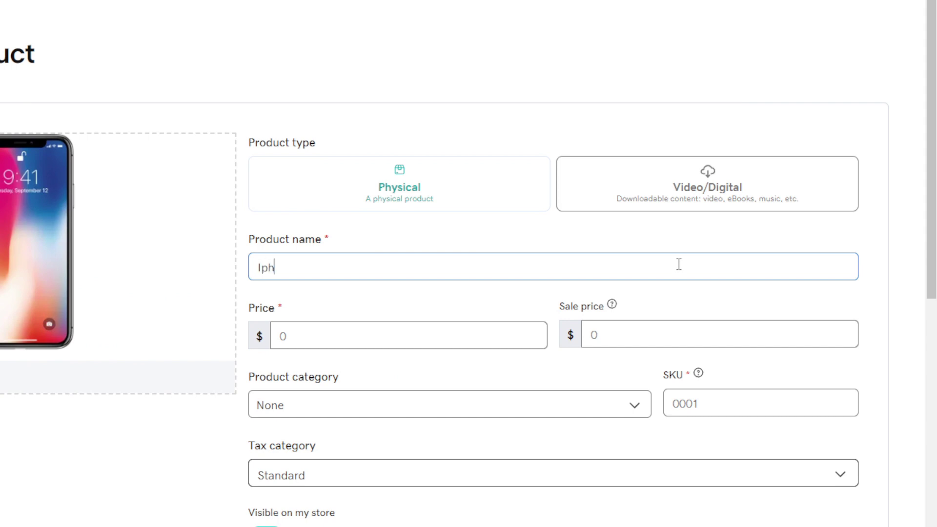
click(404, 332)
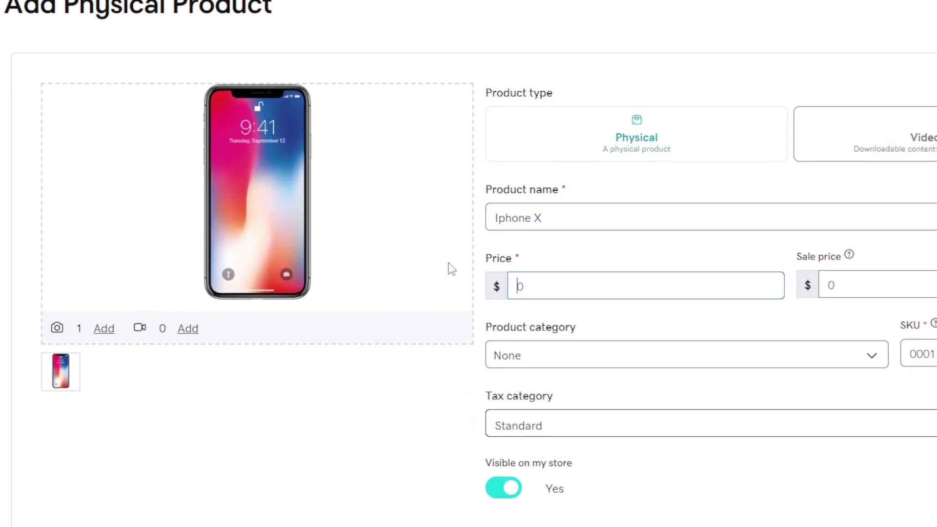
text(1000)
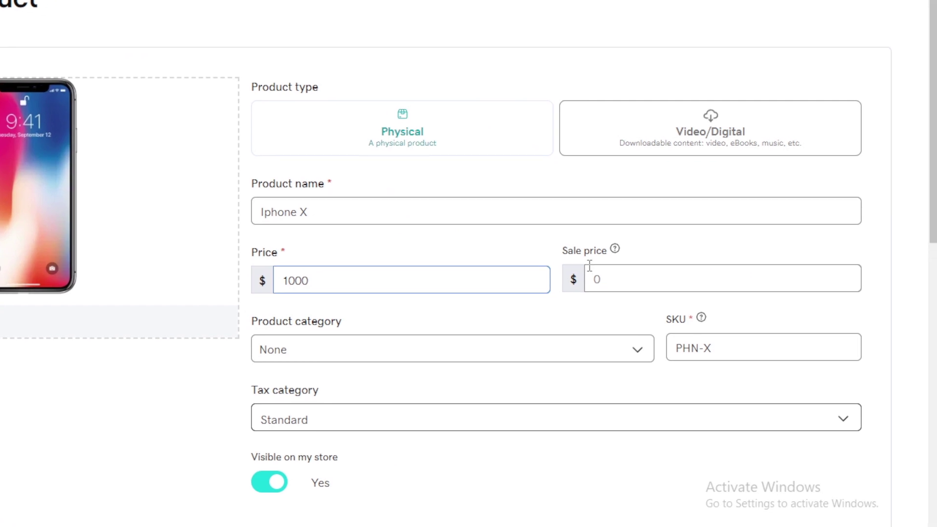
Create a new Tech product category and assign it to the product.
click(467, 351)
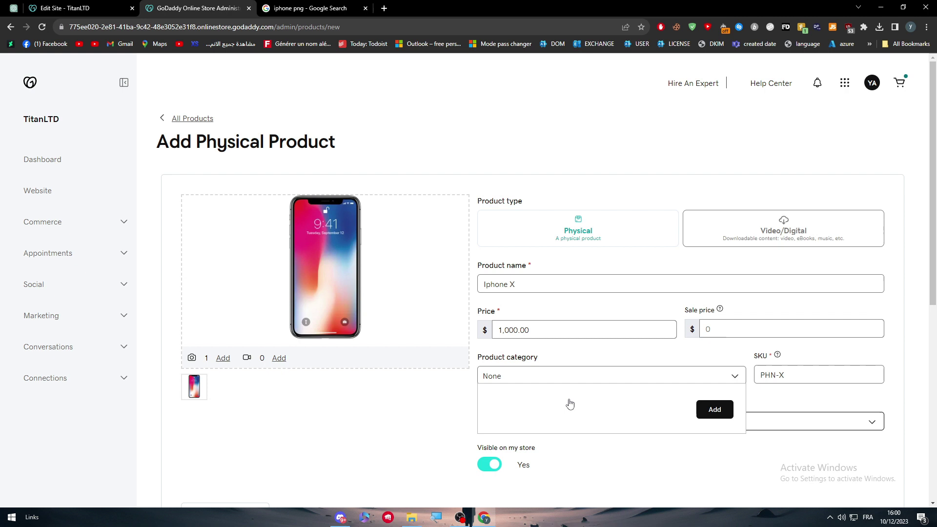
click(715, 409)
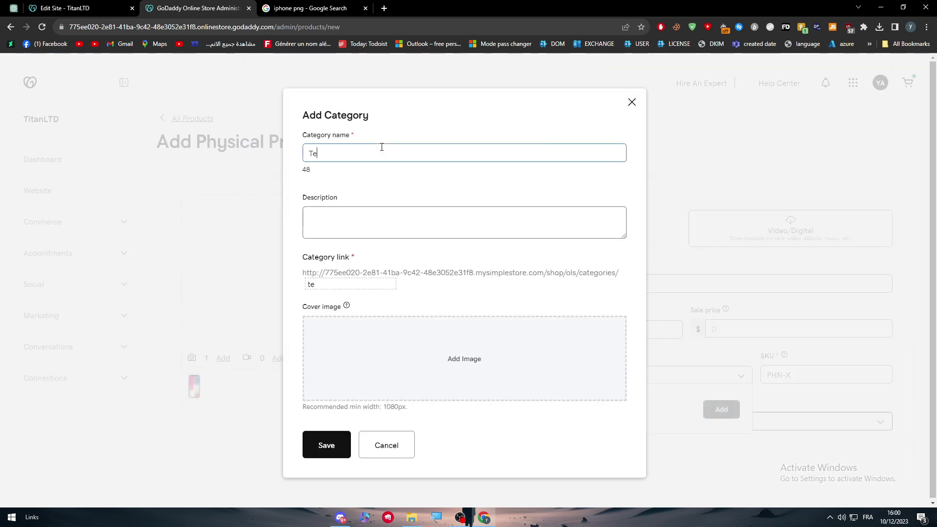
click(321, 442)
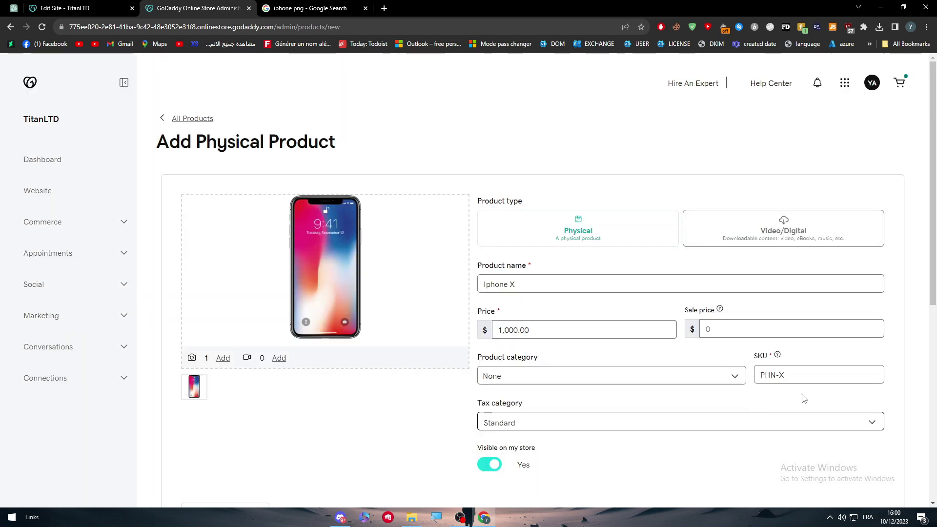
click(715, 381)
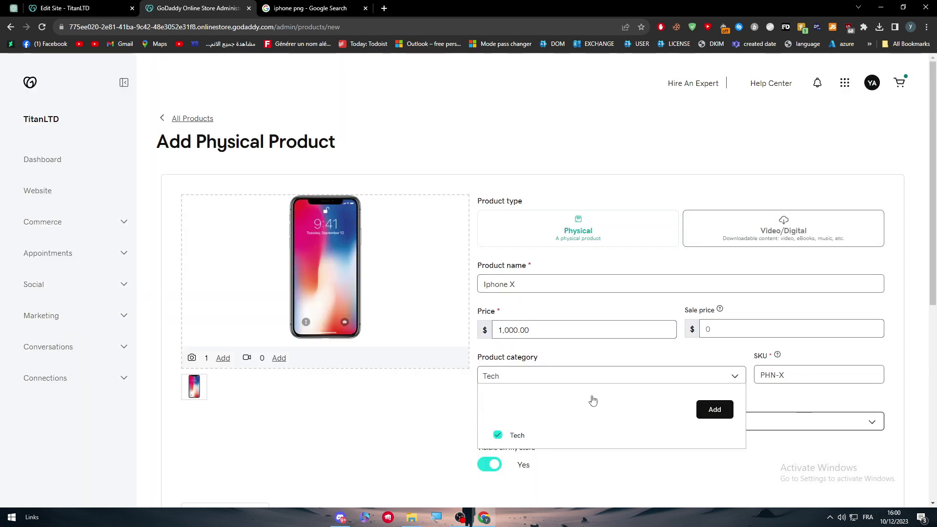
click(850, 406)
Set the tax category to Non-taxable and save the Iphone X product.
scroll(612, 296, down, 2)
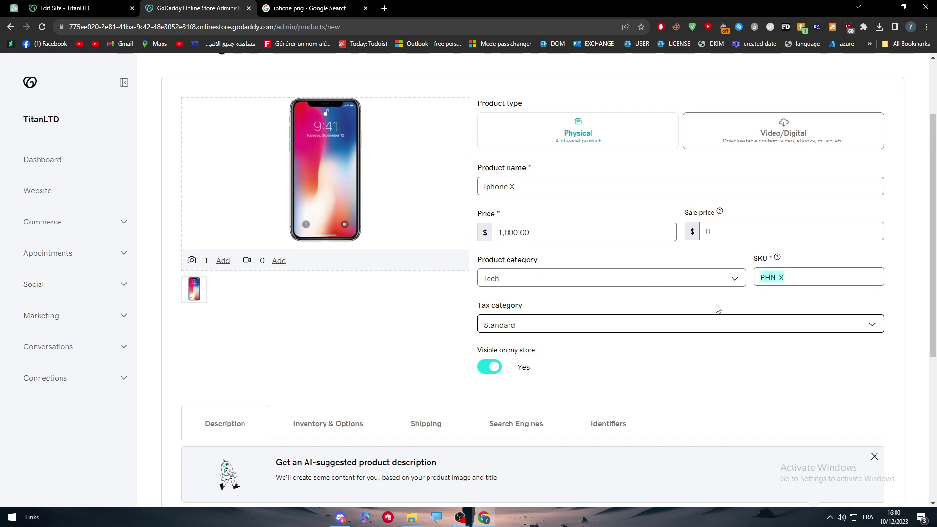
click(509, 317)
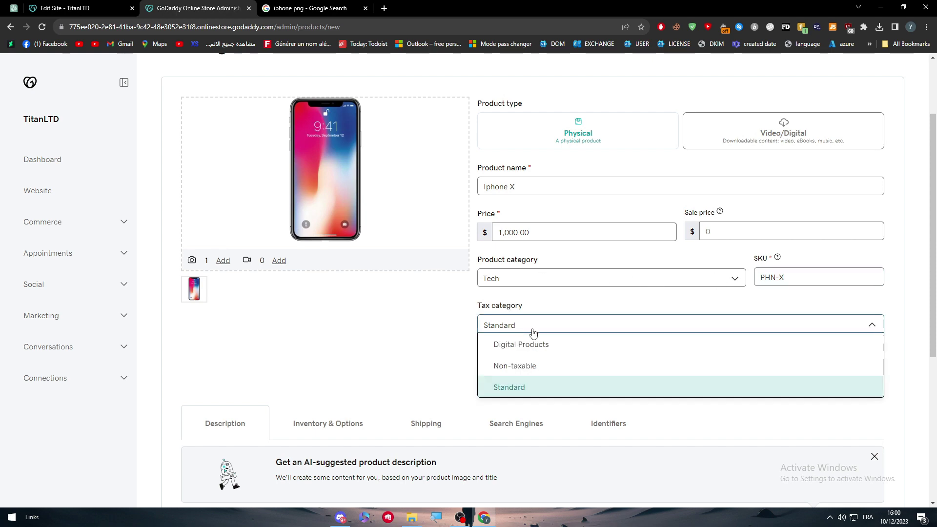
click(538, 365)
scroll(664, 385, down, 5)
scroll(530, 257, up, 3)
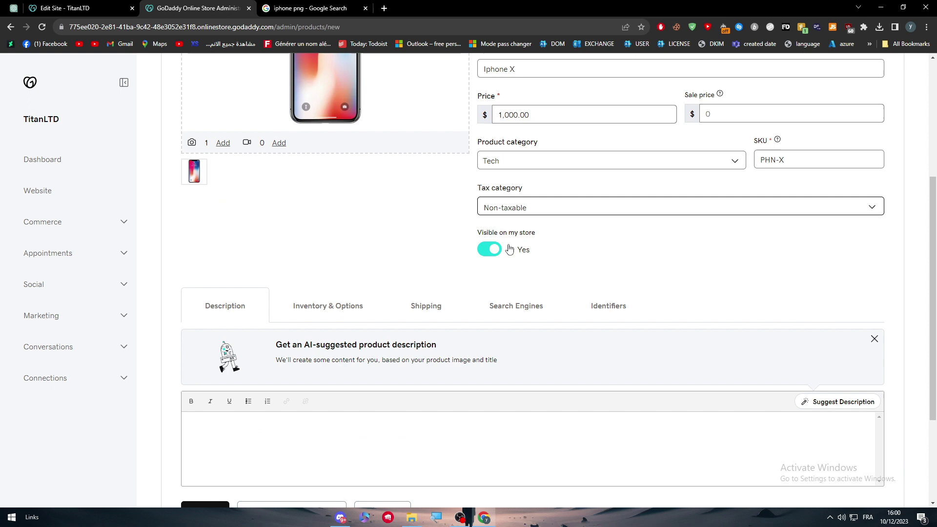
scroll(390, 317, down, 3)
click(217, 373)
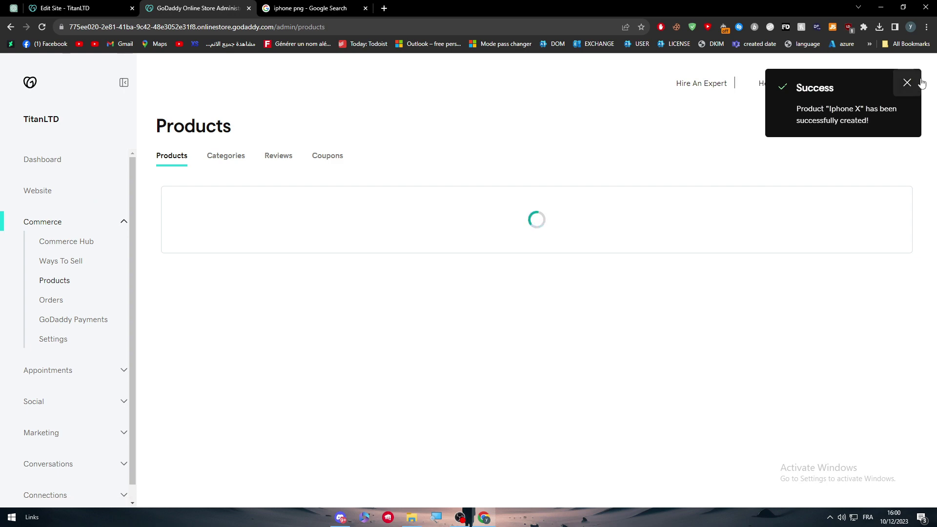
Check that Iphone X appears in the products list, then return to the TitanLTD editor.
scroll(560, 224, down, 2)
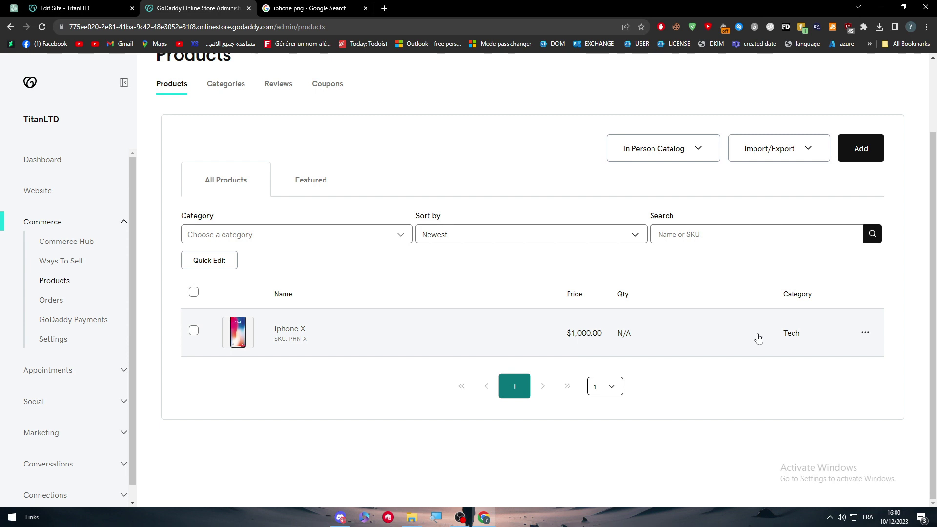
right_click(705, 76)
click(123, 4)
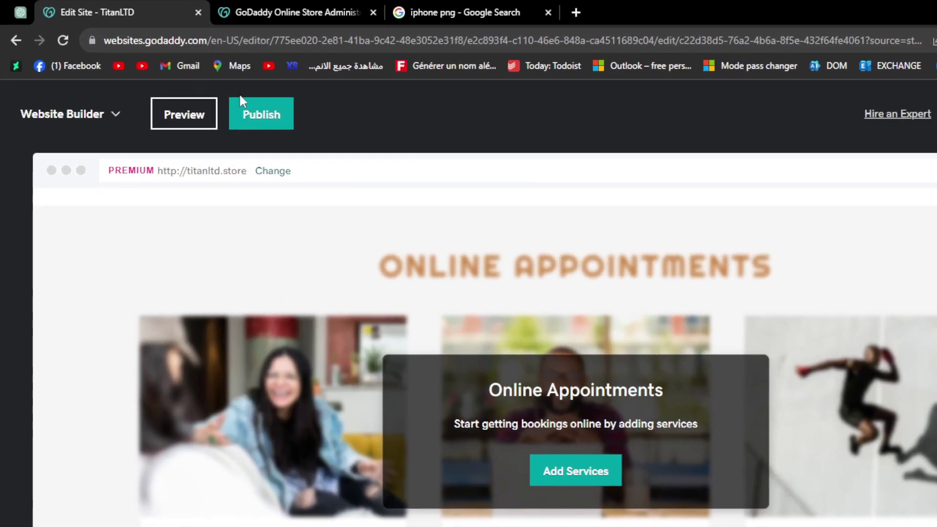
click(161, 76)
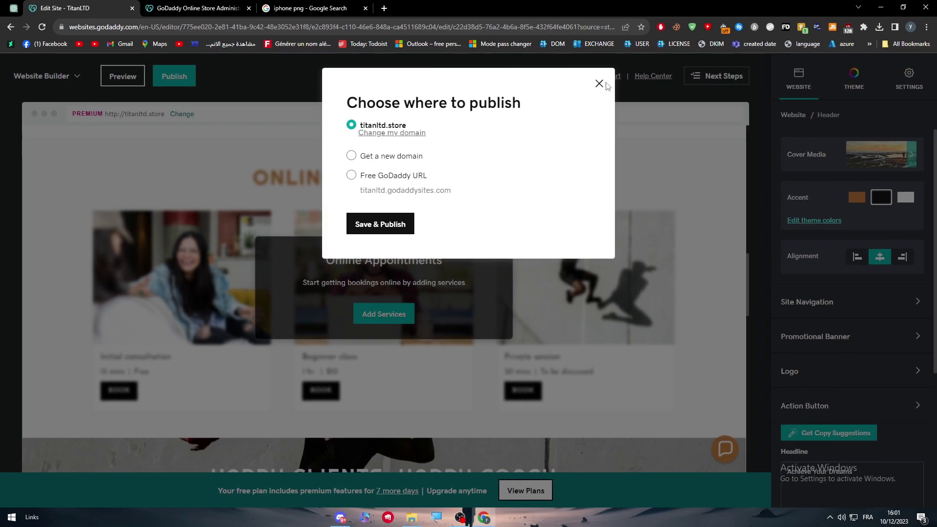
click(602, 86)
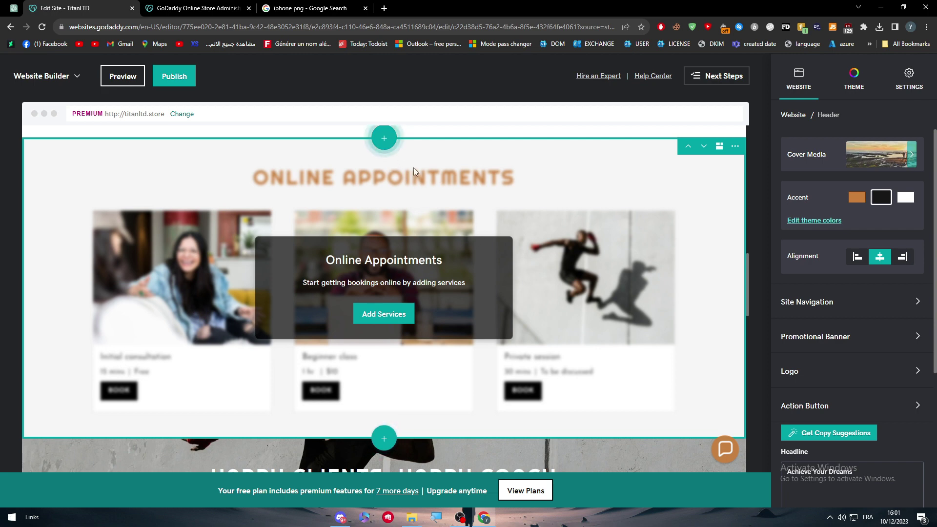
scroll(427, 250, down, 5)
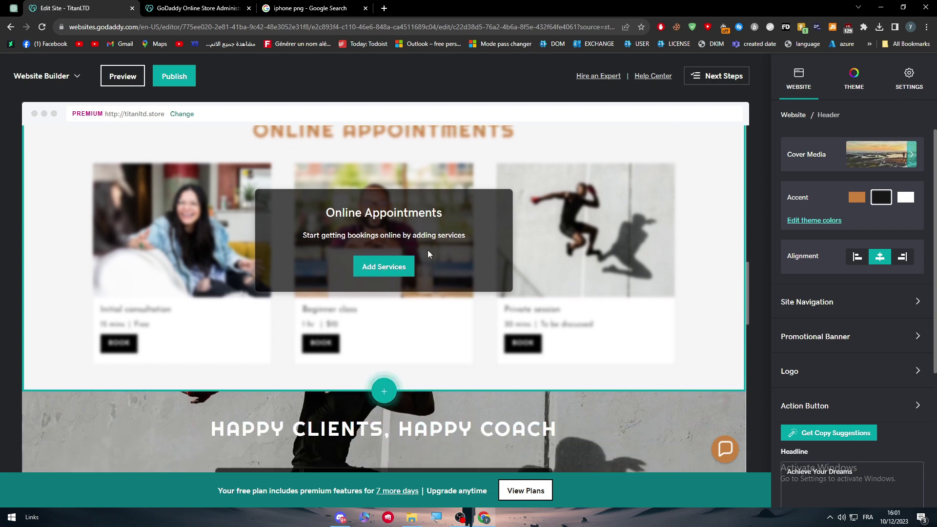
scroll(427, 249, down, 10)
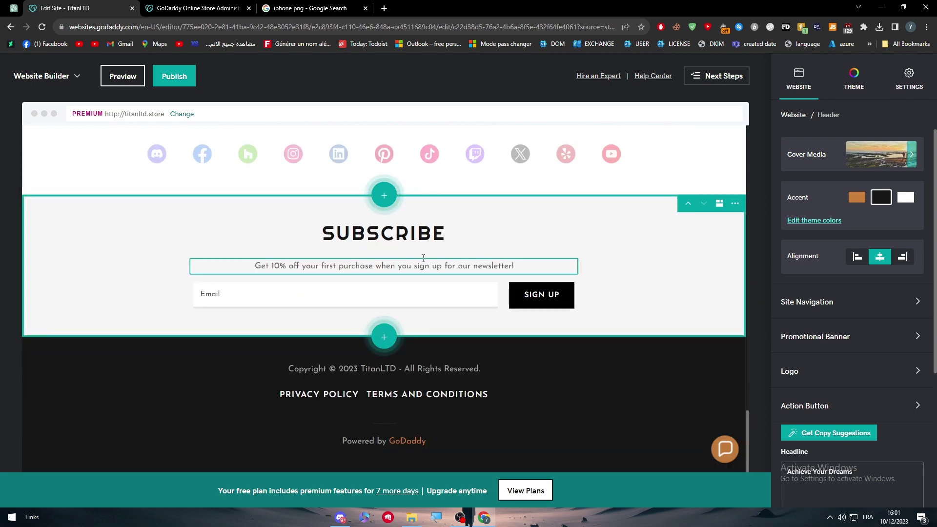
scroll(403, 174, up, 3)
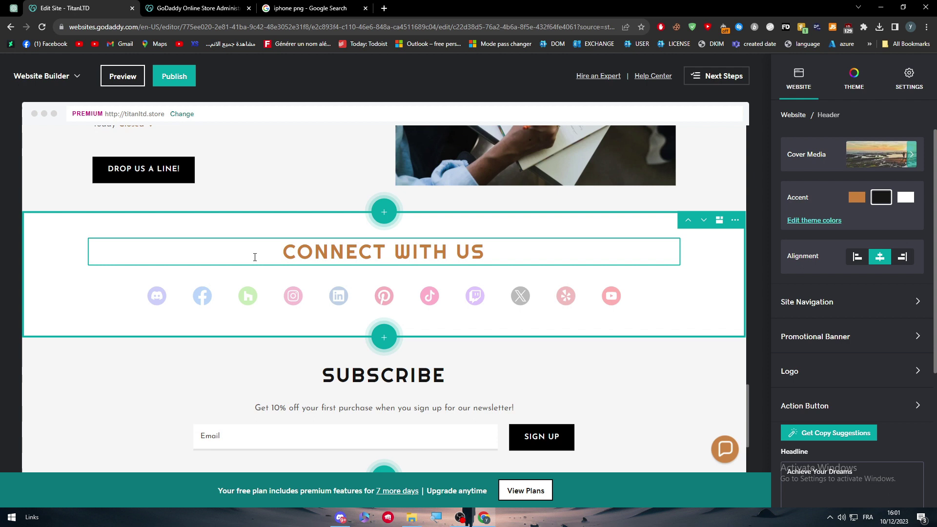